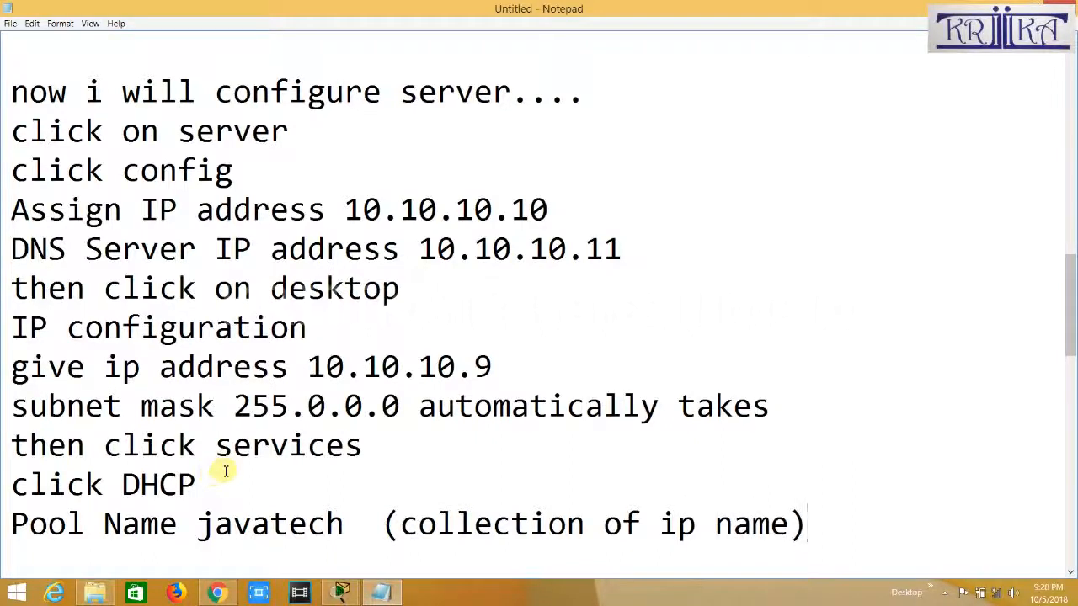
# Complete the pool name note with "is javatech", switch to Server0 in Cisco Packet Tracer, and set the DHCP pool name to javatech.
pyautogui.write('is javatech')
pyautogui.click(341, 592)
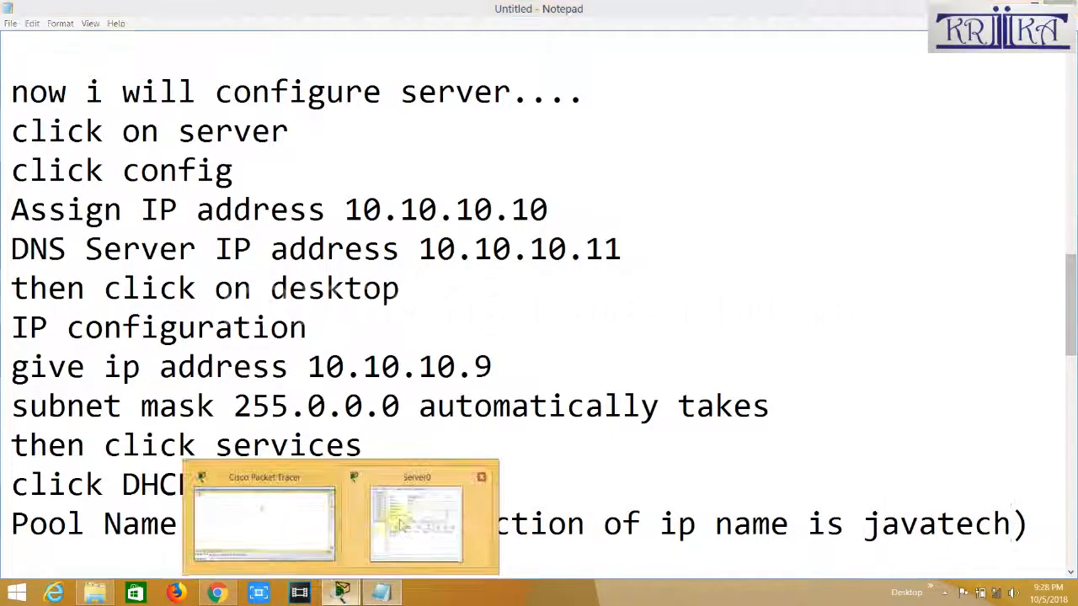
pyautogui.click(416, 522)
pyautogui.moveTo(539, 200); pyautogui.dragTo(478, 199)
pyautogui.write('javatech')
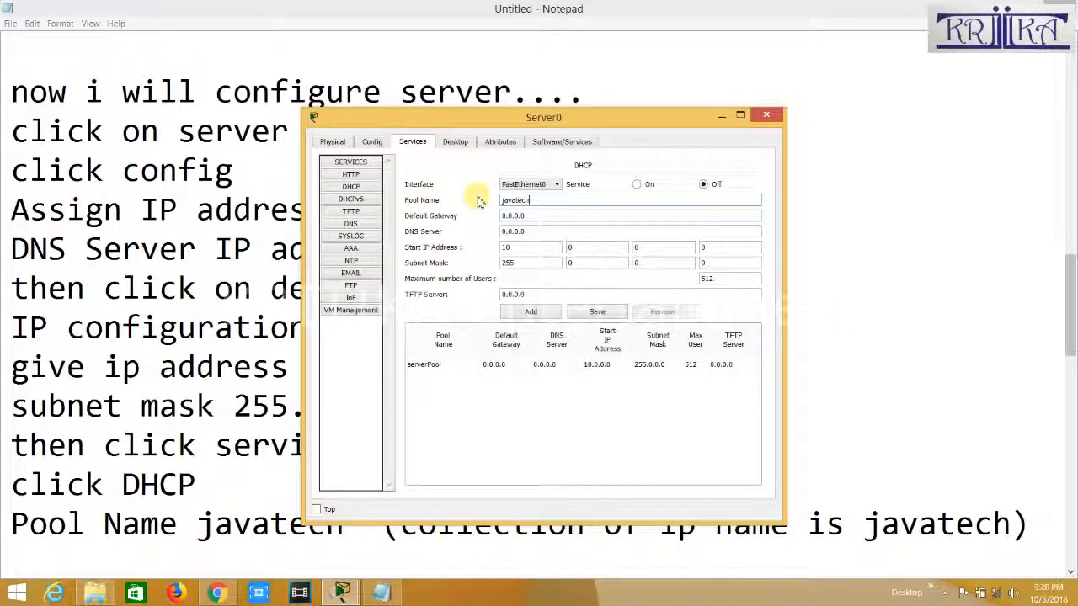
pyautogui.click(558, 216)
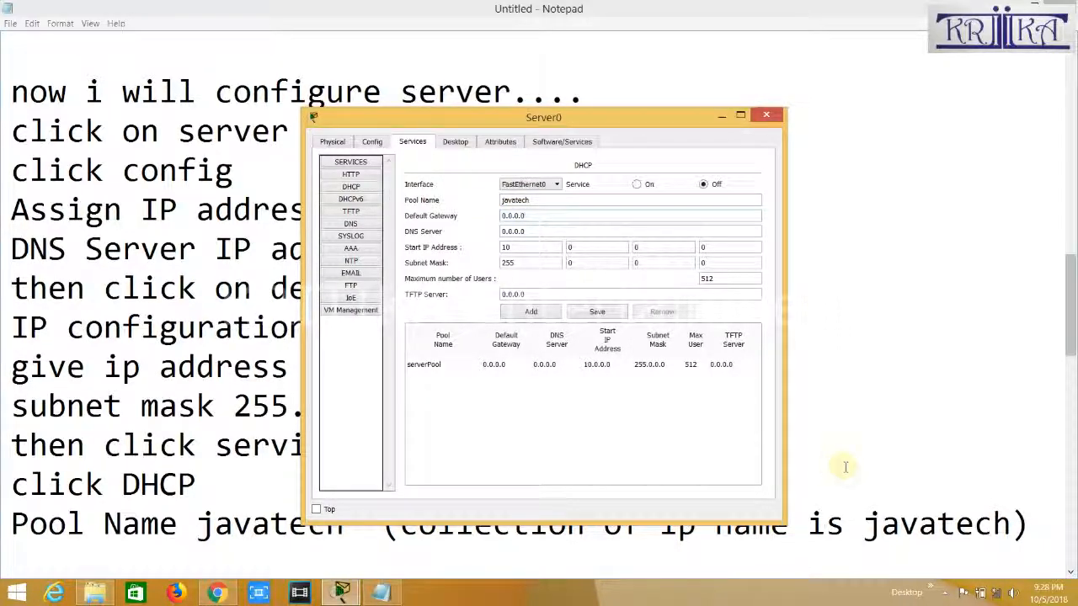
# In Notepad, add the line "default gateway 10.10.10.10" below the pool name note, copying the address from the "Assign IP address" line.
pyautogui.click(1040, 517)
pyautogui.press('Return')
pyautogui.write('default gat')
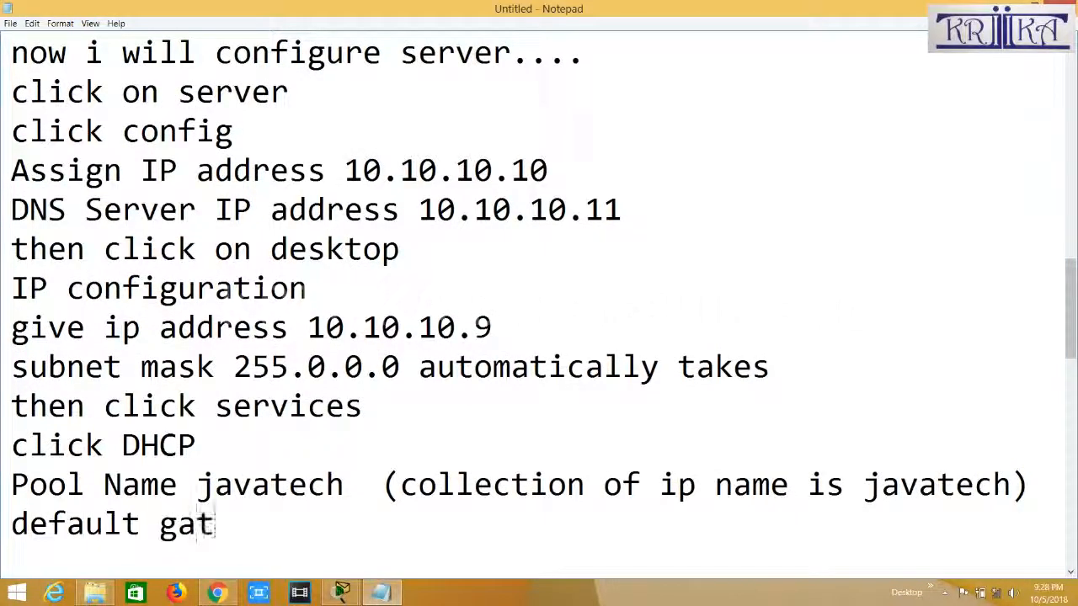
pyautogui.write('eway')
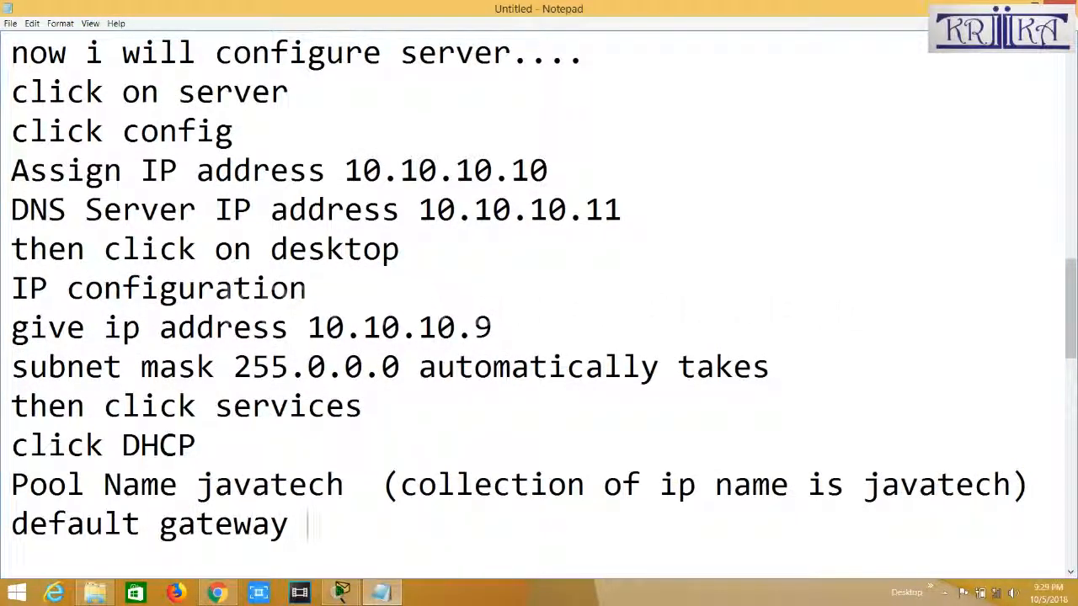
pyautogui.click(876, 391)
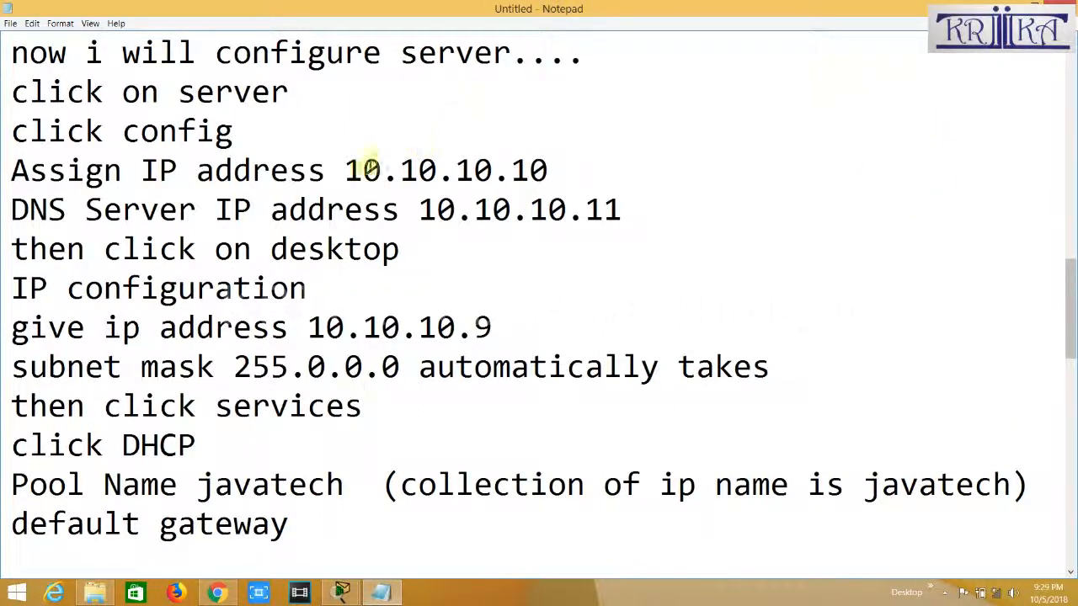
pyautogui.moveTo(345, 170); pyautogui.dragTo(552, 170)
pyautogui.rightClick(515, 175)
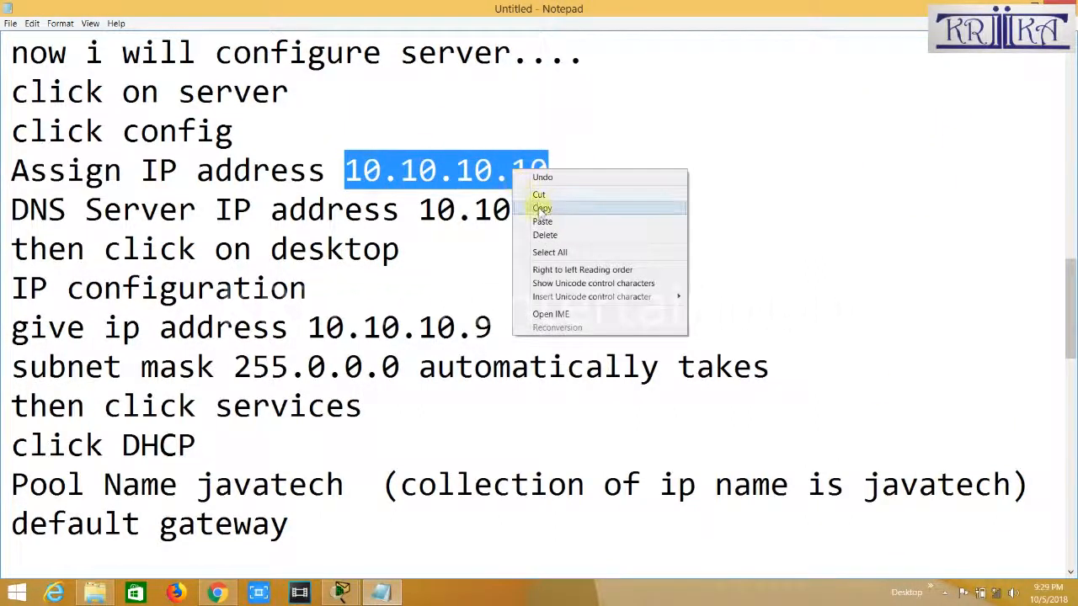
pyautogui.click(529, 208)
pyautogui.click(306, 522)
pyautogui.rightClick(305, 523)
pyautogui.click(335, 412)
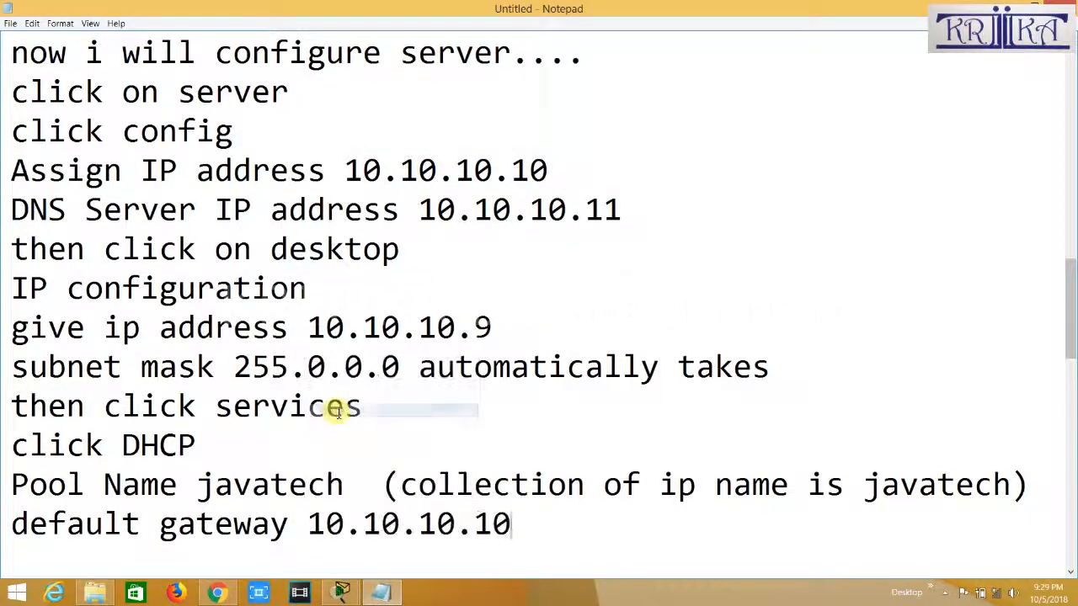
# Copy the line "DNS Server IP address 10.10.10.11" onto a new line below the default gateway note.
pyautogui.press('Return')
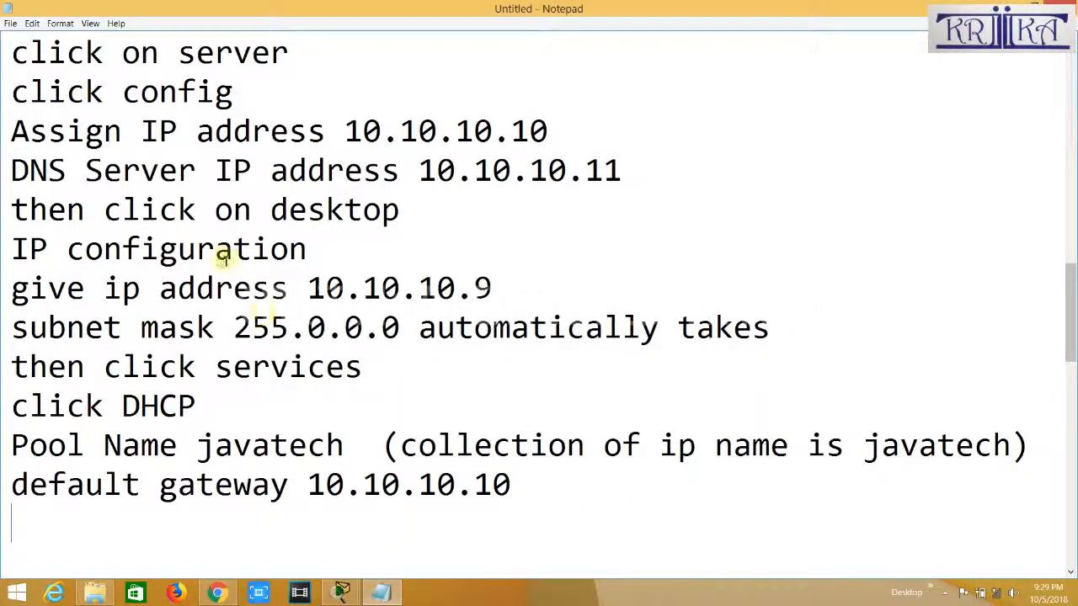
pyautogui.moveTo(10, 171); pyautogui.dragTo(662, 165)
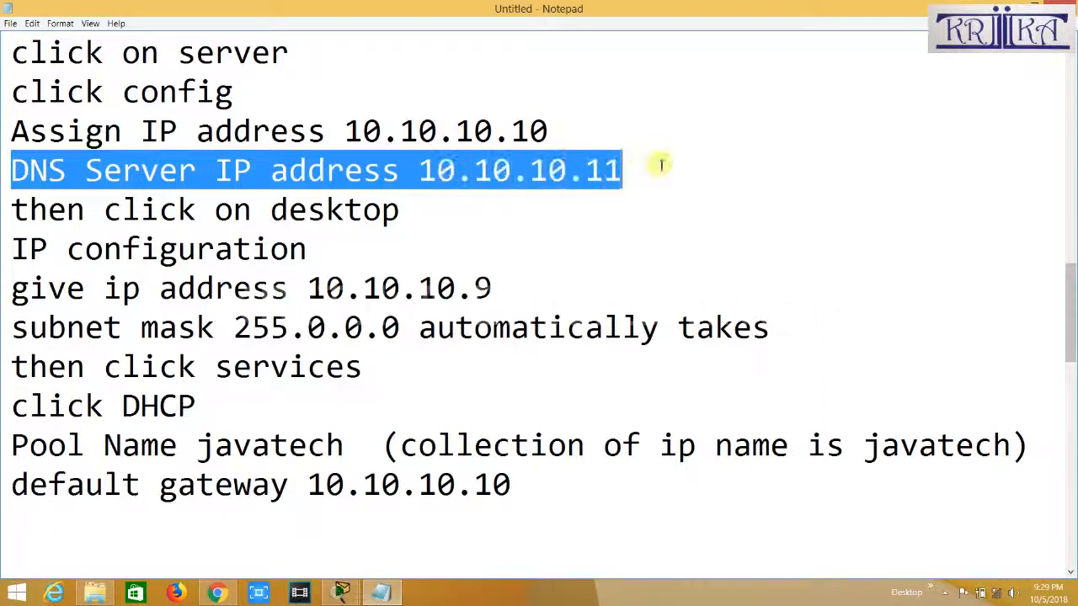
pyautogui.rightClick(593, 158)
pyautogui.click(613, 195)
pyautogui.click(46, 507)
pyautogui.rightClick(46, 507)
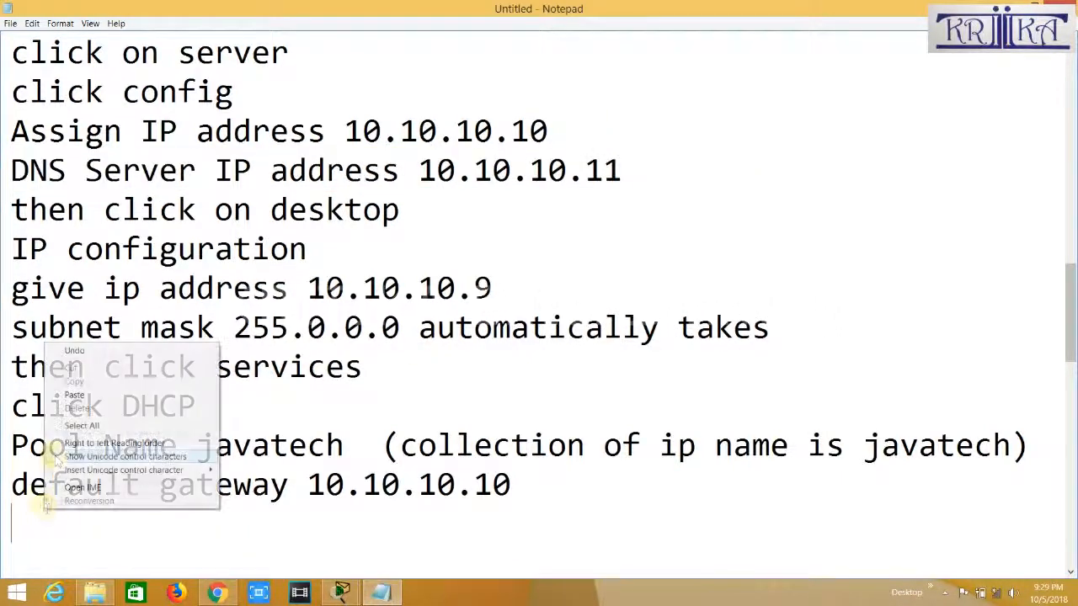
pyautogui.click(76, 395)
# Copy the gateway address from the notes and set Server0's DHCP default gateway to 10.10.10.10 in Packet Tracer.
pyautogui.moveTo(307, 484); pyautogui.dragTo(511, 486)
pyautogui.rightClick(474, 490)
pyautogui.click(505, 352)
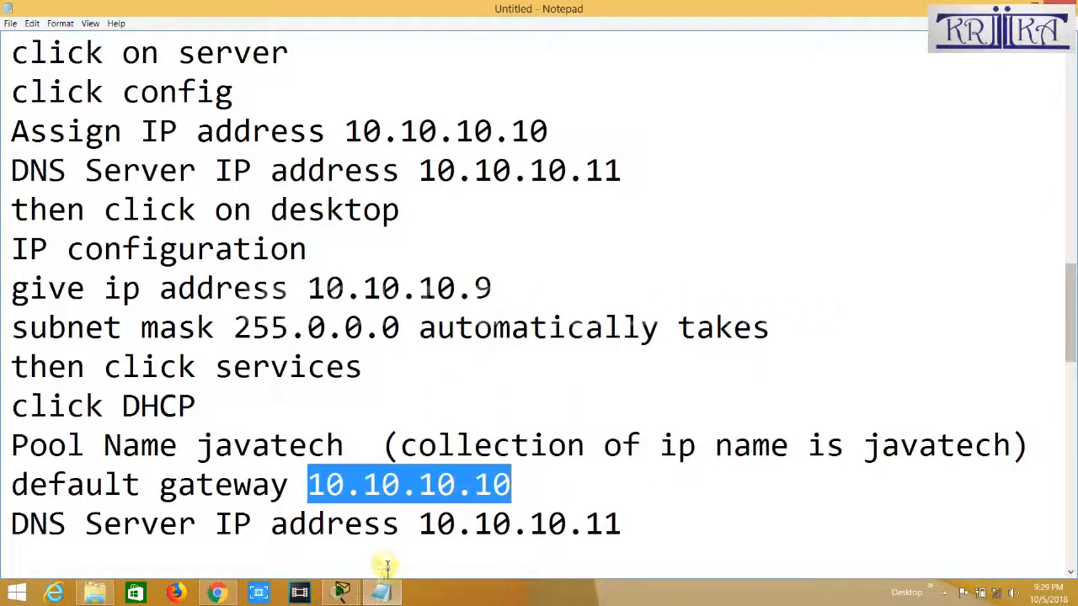
pyautogui.click(342, 593)
pyautogui.click(547, 216)
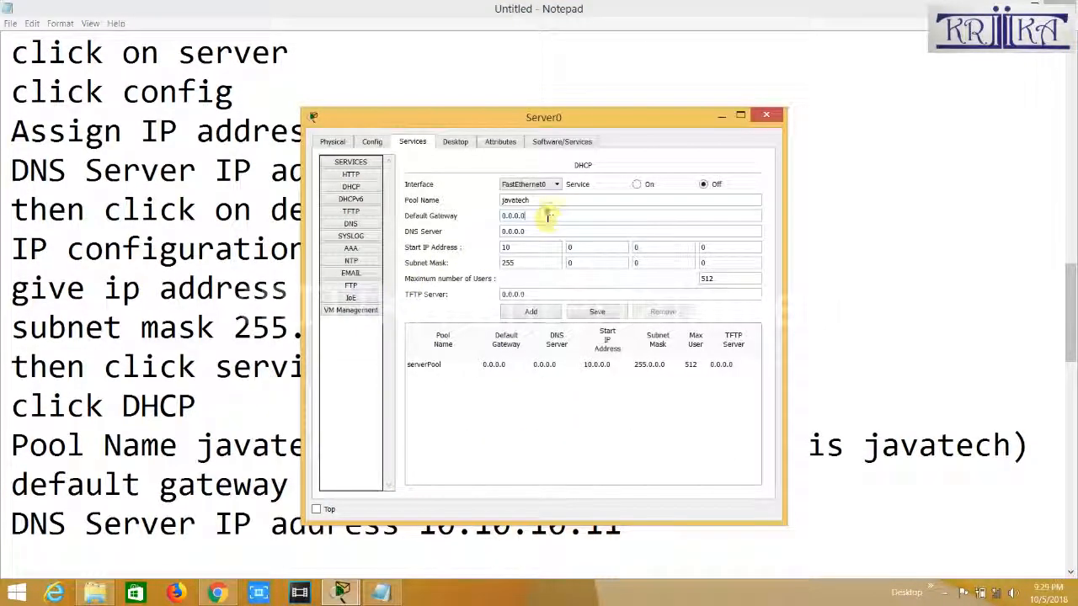
pyautogui.moveTo(547, 217); pyautogui.dragTo(502, 216)
pyautogui.rightClick(509, 219)
pyautogui.click(537, 285)
# Copy the DNS server address from the Notepad notes and set Server0's DHCP DNS server to 10.10.10.11.
pyautogui.click(382, 593)
pyautogui.scroll(-1, 384, 550)
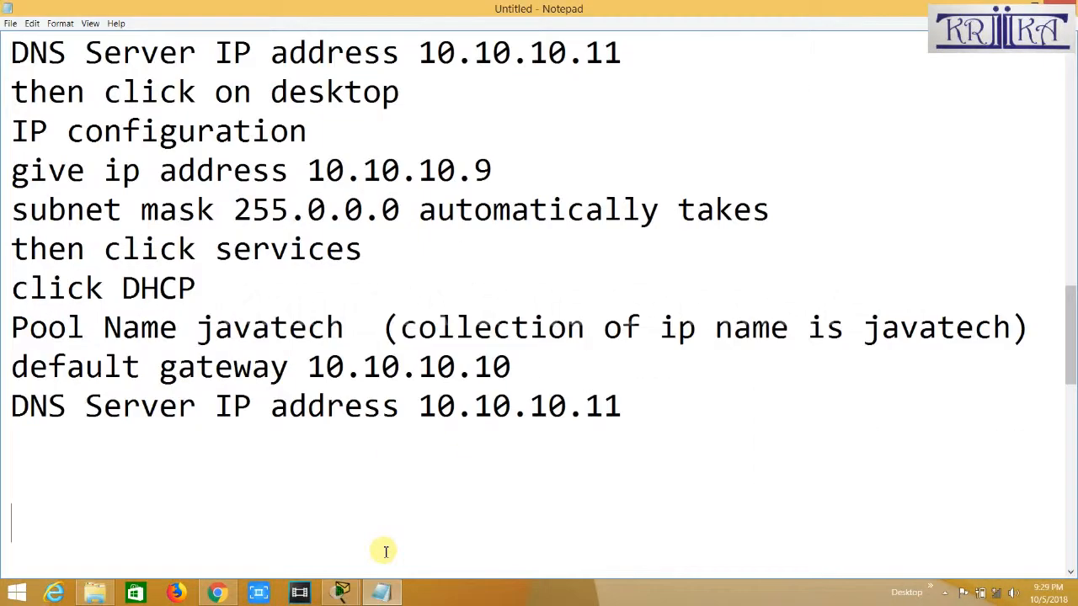
pyautogui.moveTo(419, 405); pyautogui.dragTo(621, 407)
pyautogui.rightClick(621, 407)
pyautogui.click(615, 444)
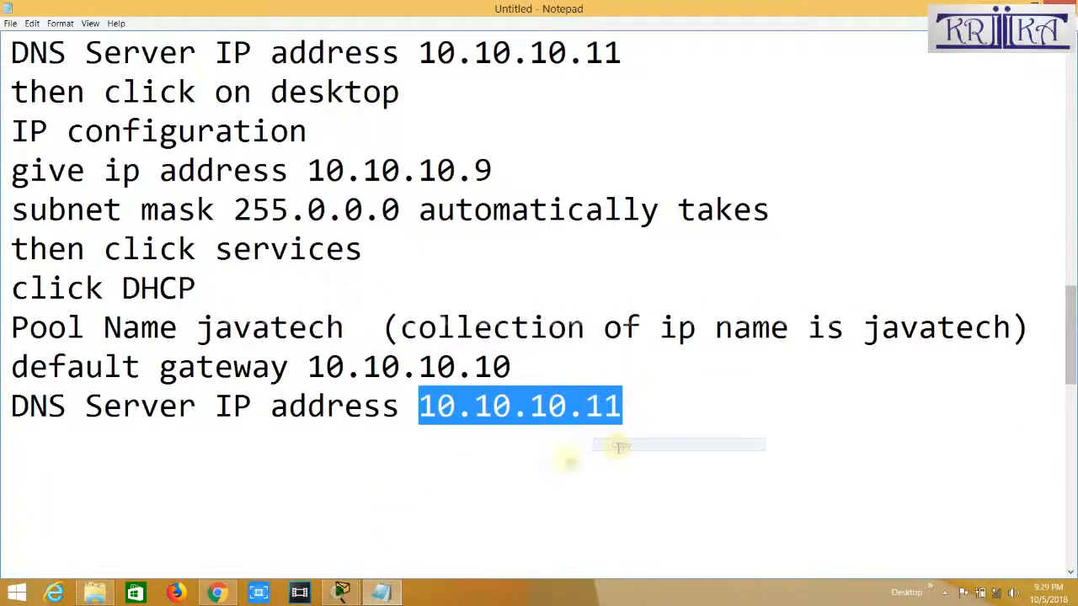
pyautogui.moveTo(345, 593)
pyautogui.click(424, 547)
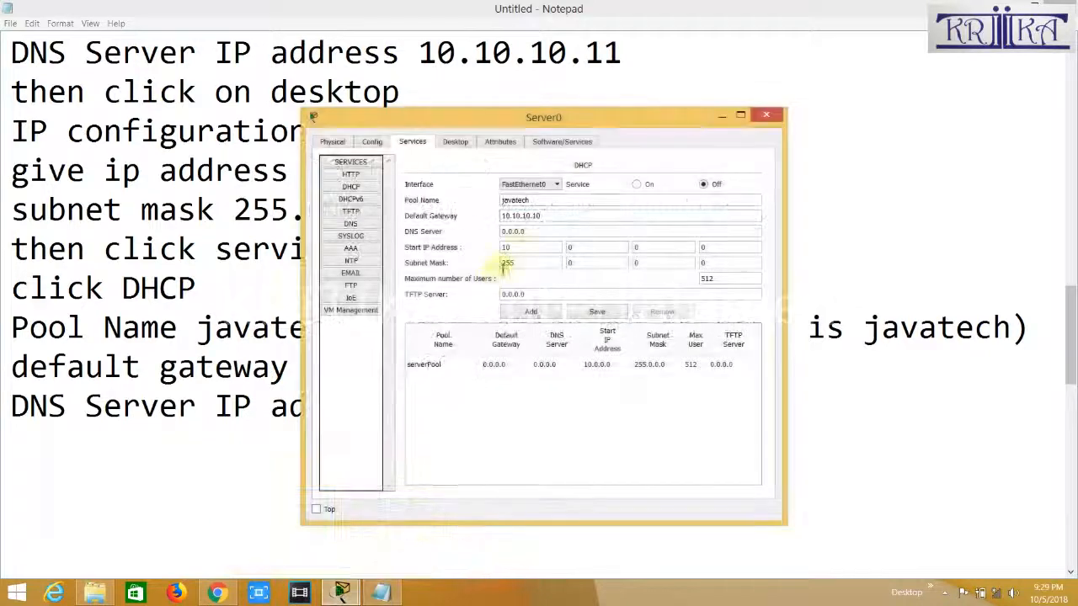
pyautogui.moveTo(527, 231); pyautogui.dragTo(484, 232)
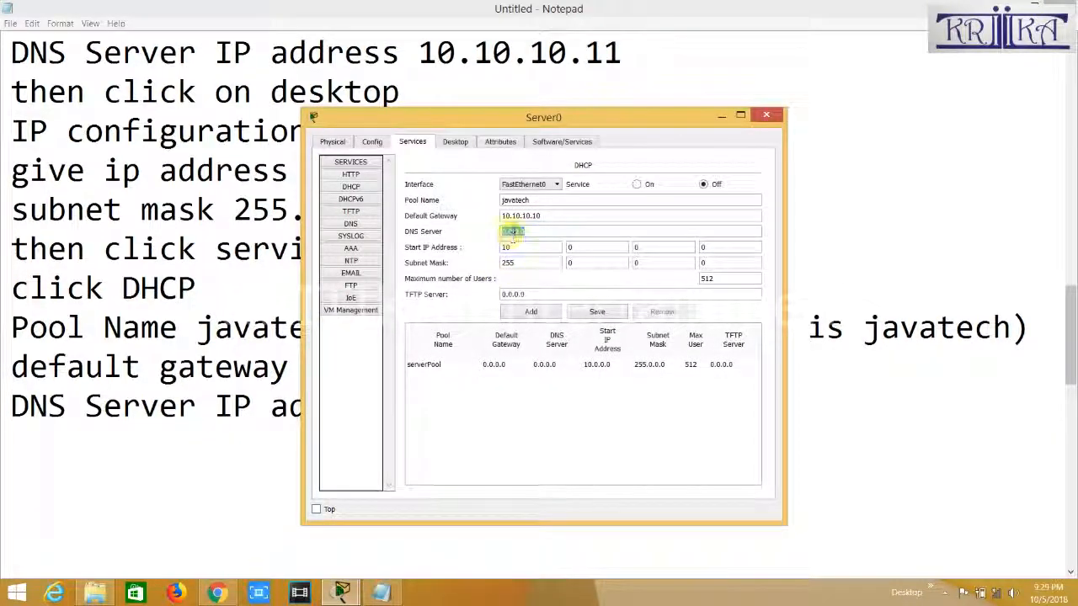
pyautogui.rightClick(511, 233)
pyautogui.click(548, 297)
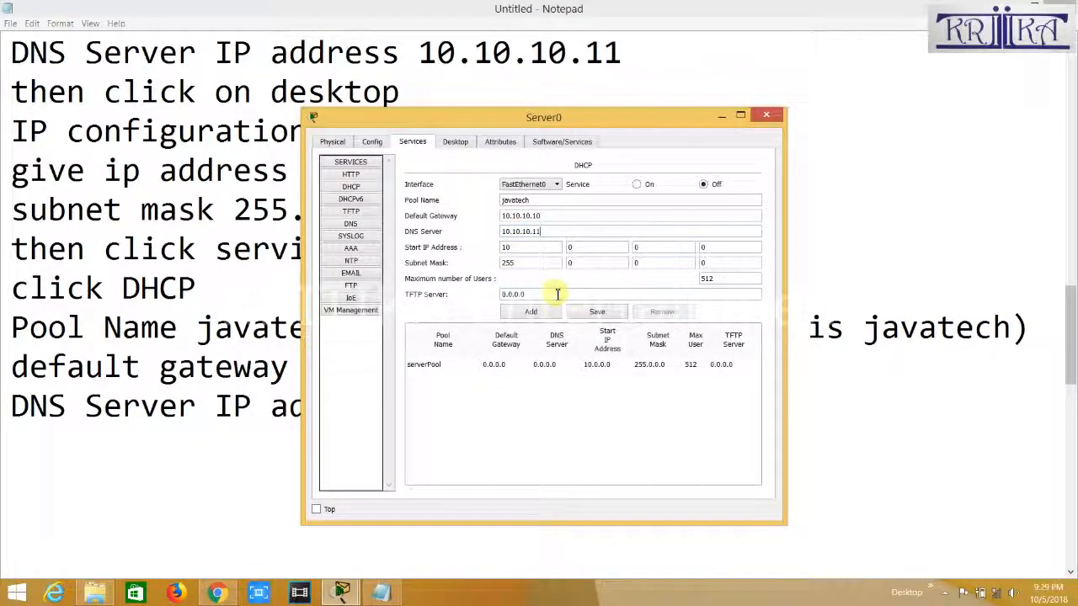
# In Notepad, add the lines "I want my first IP start from 10.0.0.[[[ 1 ]]]" and "so type here 1".
pyautogui.click(429, 546)
pyautogui.scroll(-1, 429, 547)
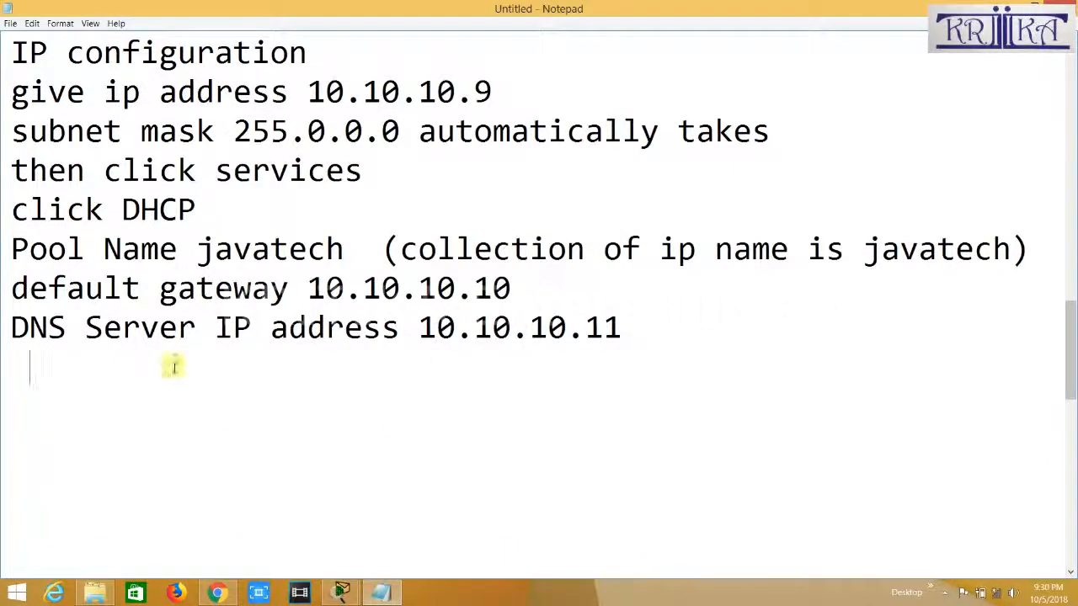
pyautogui.write('I want ')
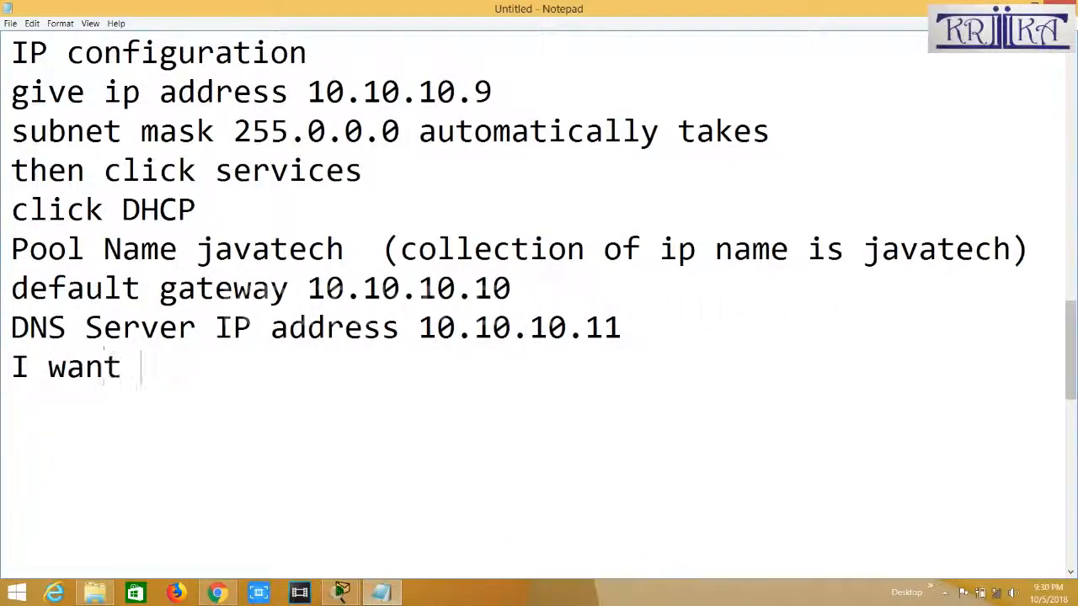
pyautogui.write('my first IP start from ')
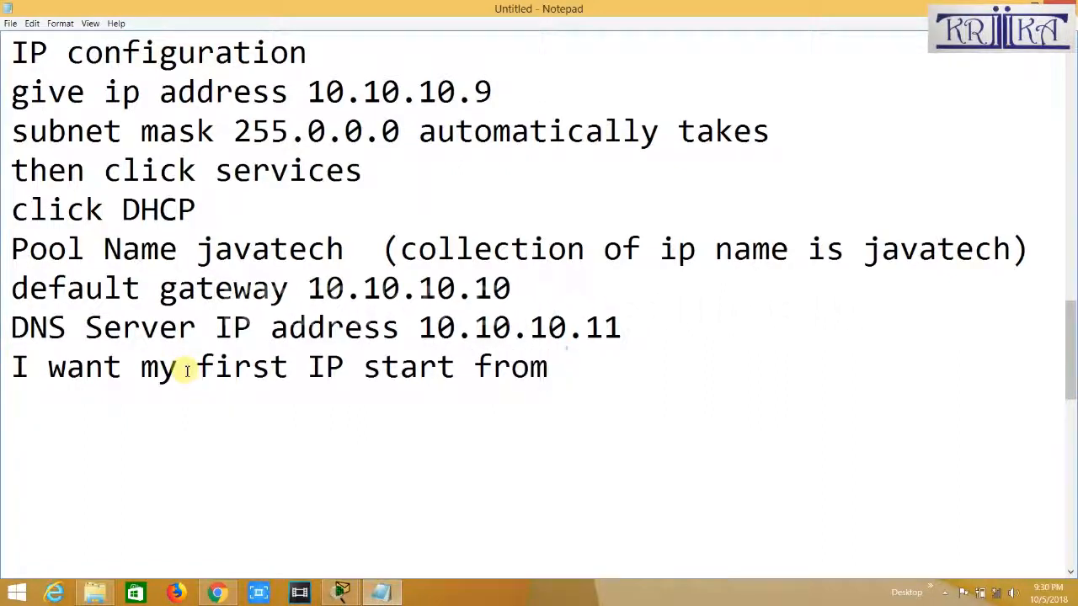
pyautogui.write('10.0.0.[[[ 1')
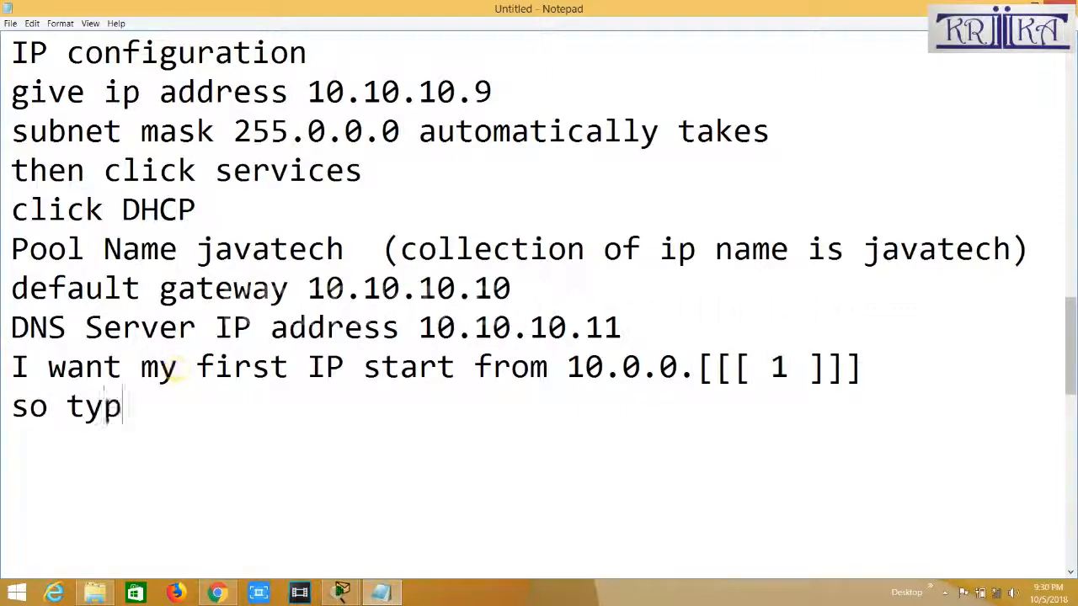
pyautogui.write('here')
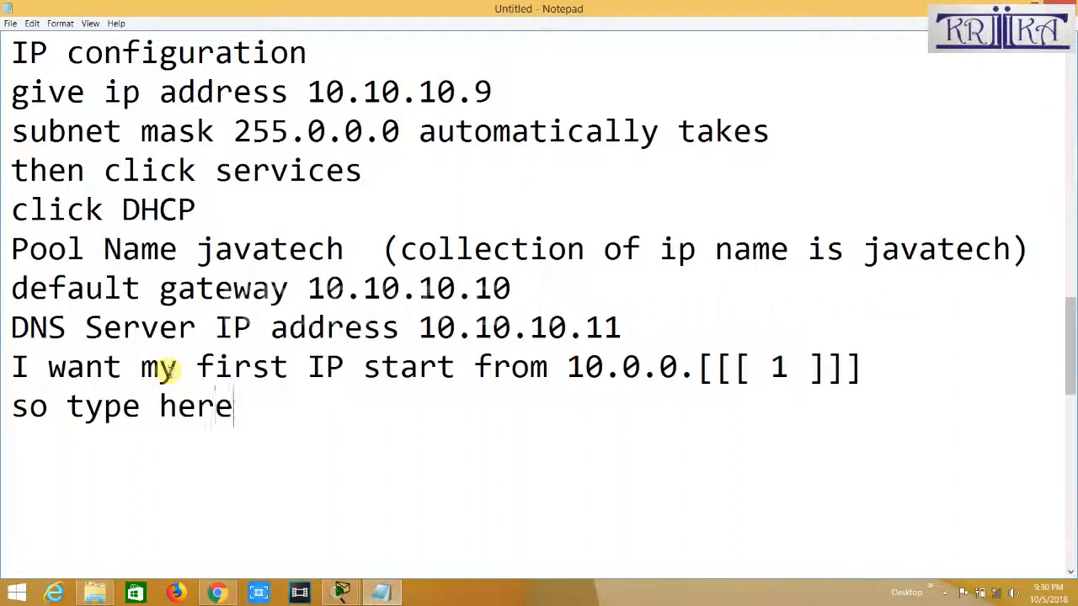
# Return to Server0 in Packet Tracer and set the last octet of the DHCP start IP address to 1.
pyautogui.moveTo(341, 592)
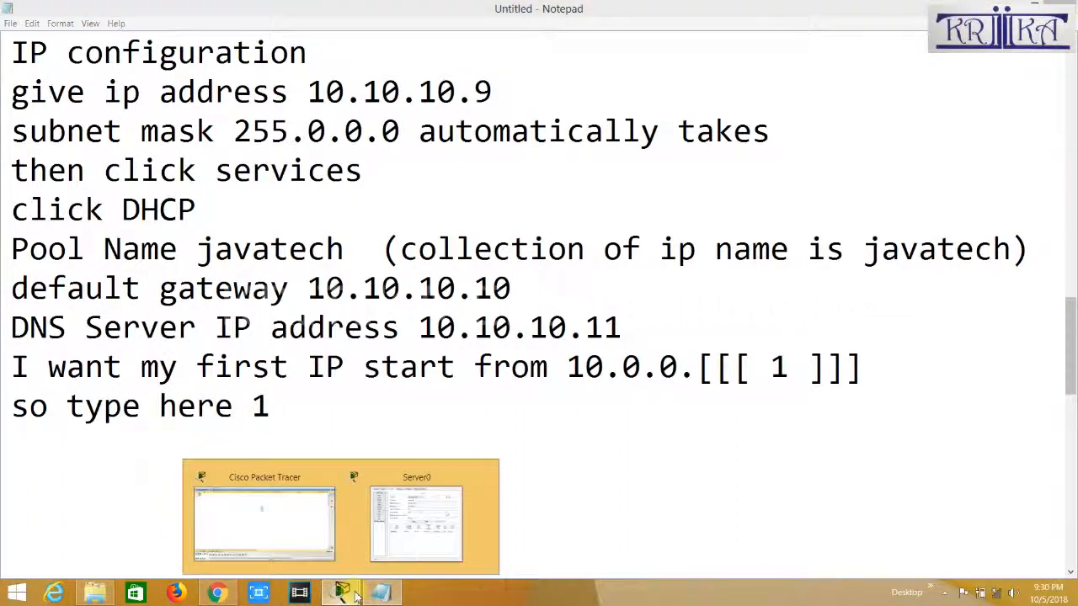
pyautogui.click(421, 510)
pyautogui.click(702, 247)
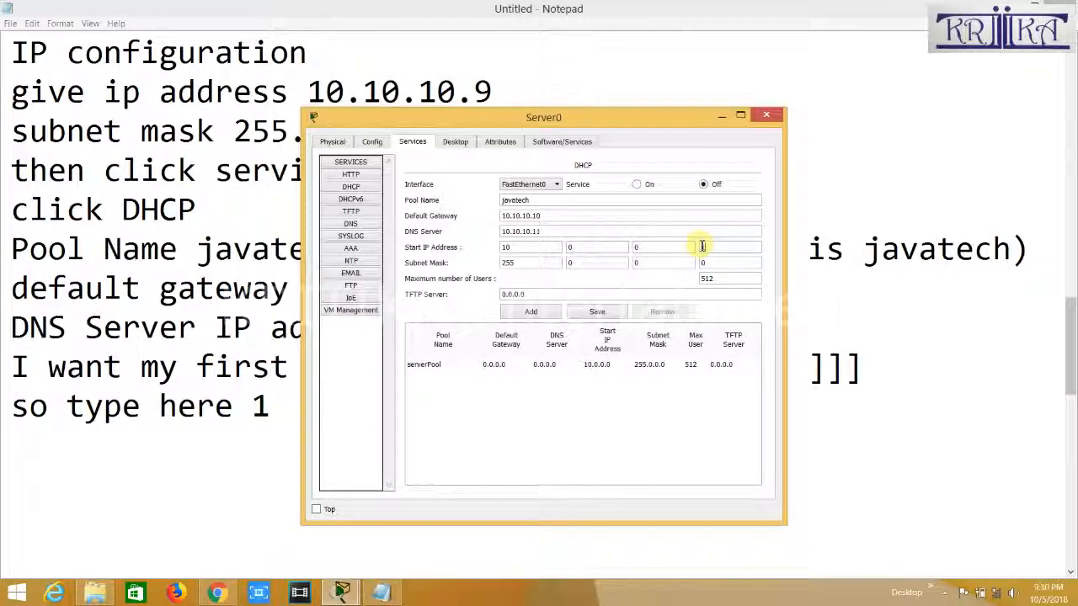
pyautogui.doubleClick(699, 246)
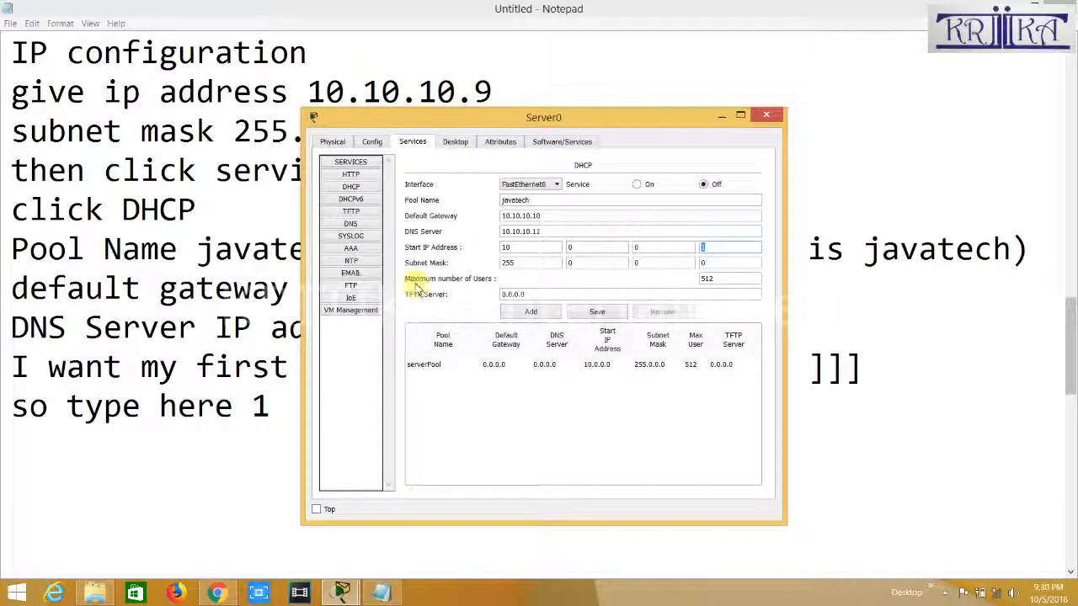
pyautogui.write('1')
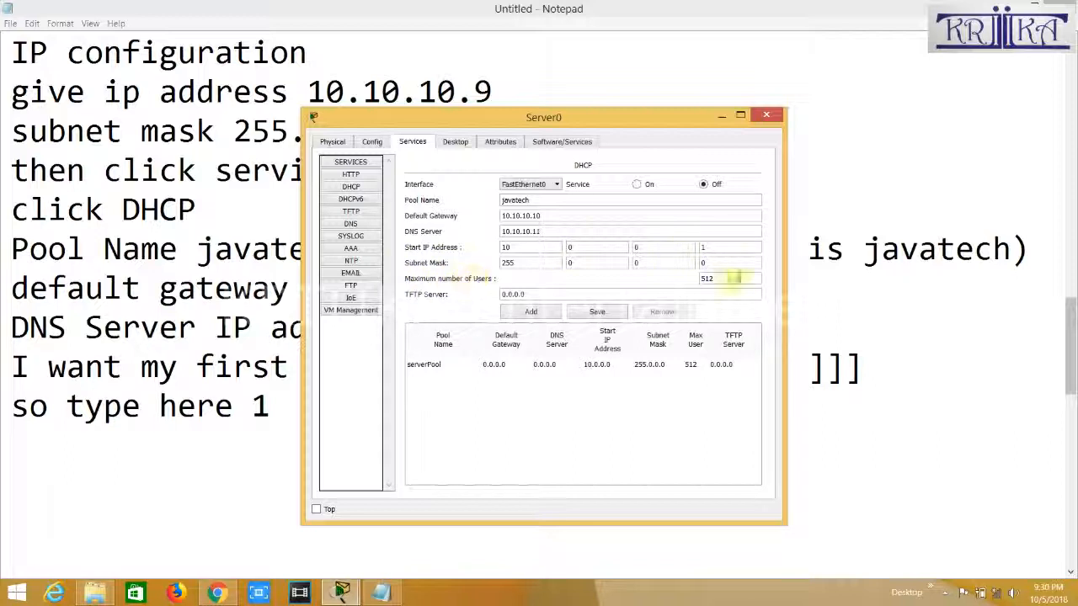
# Note "maximum number of users or machine suppose 5." in Notepad and set the DHCP maximum number of users on Server0 to 5.
pyautogui.moveTo(739, 280); pyautogui.dragTo(701, 283)
pyautogui.click(168, 443)
pyautogui.write('maximum')
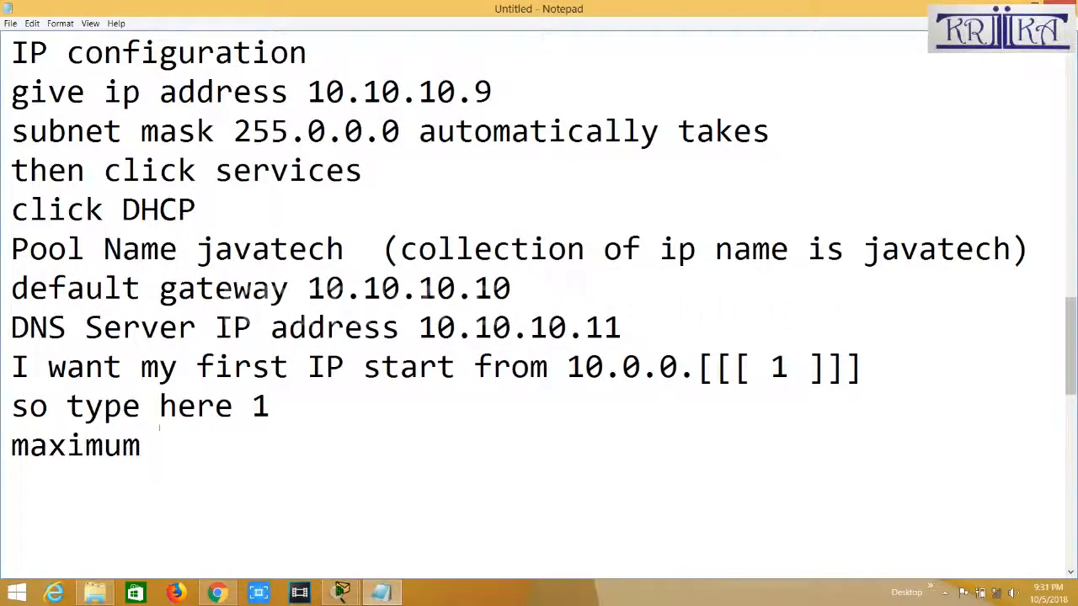
pyautogui.write(' number of u')
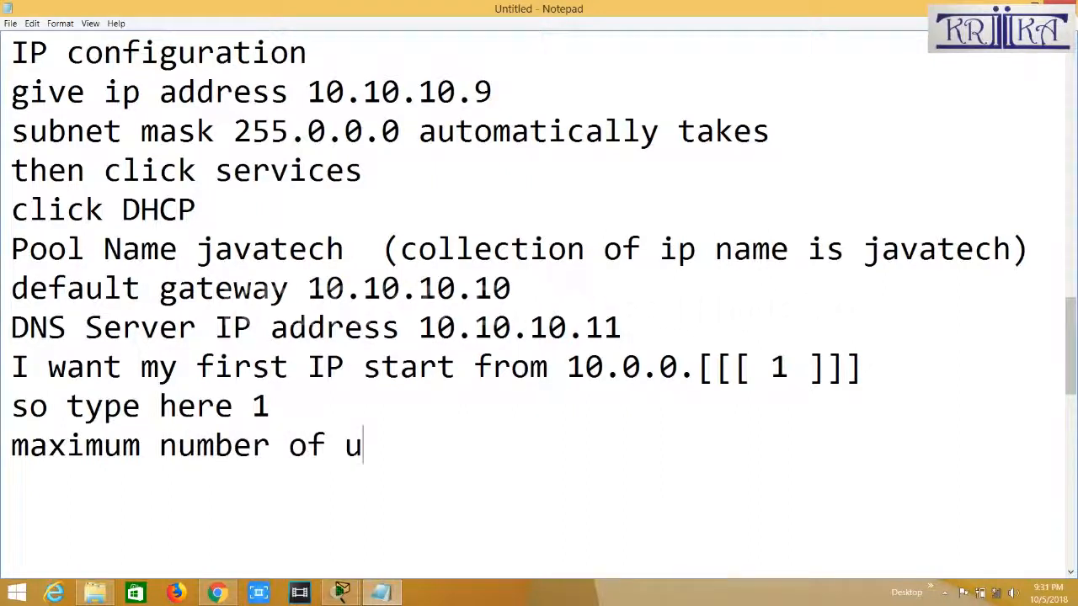
pyautogui.write('sers or machine ')
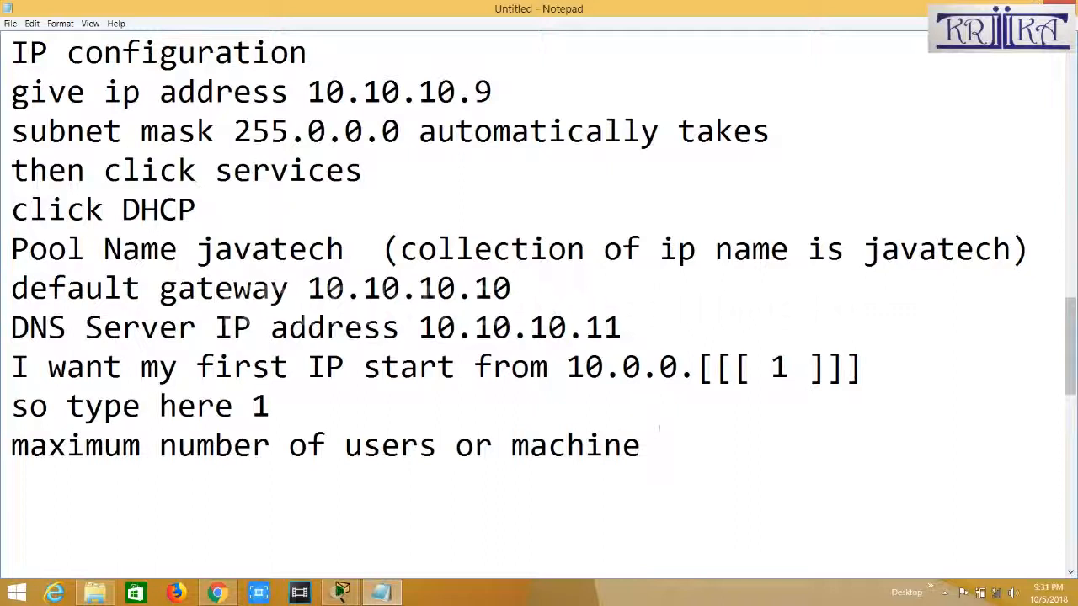
pyautogui.write('suppose 5.')
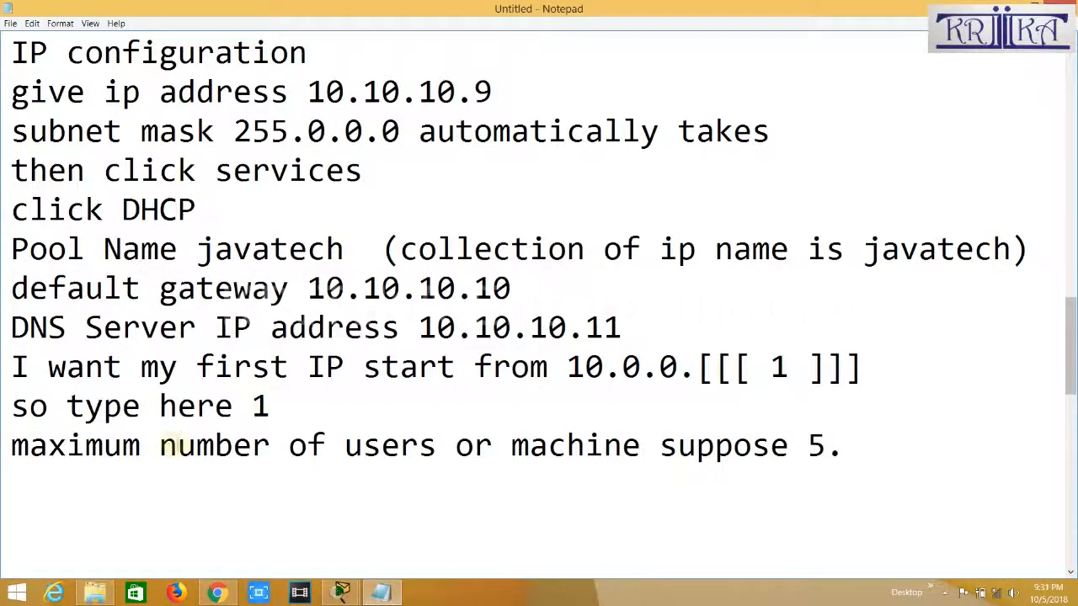
pyautogui.moveTo(342, 593)
pyautogui.click(421, 517)
pyautogui.write('5')
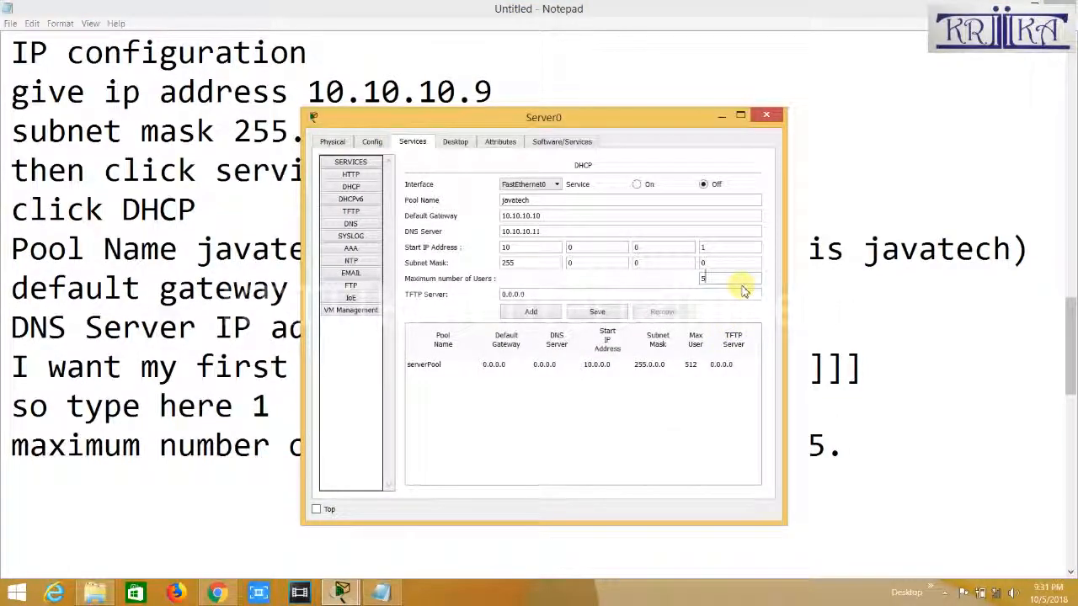
# Note 'then "on" the server....' in Notepad and turn on the DHCP service on Server0 in Packet Tracer.
pyautogui.click(239, 483)
pyautogui.write('then')
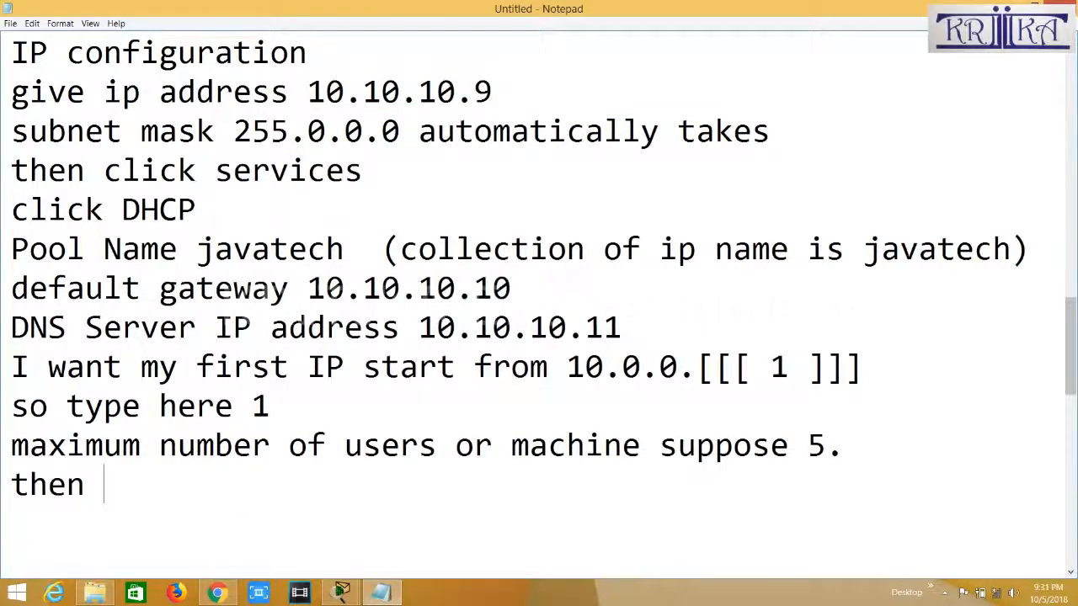
pyautogui.write(' "on" the server....')
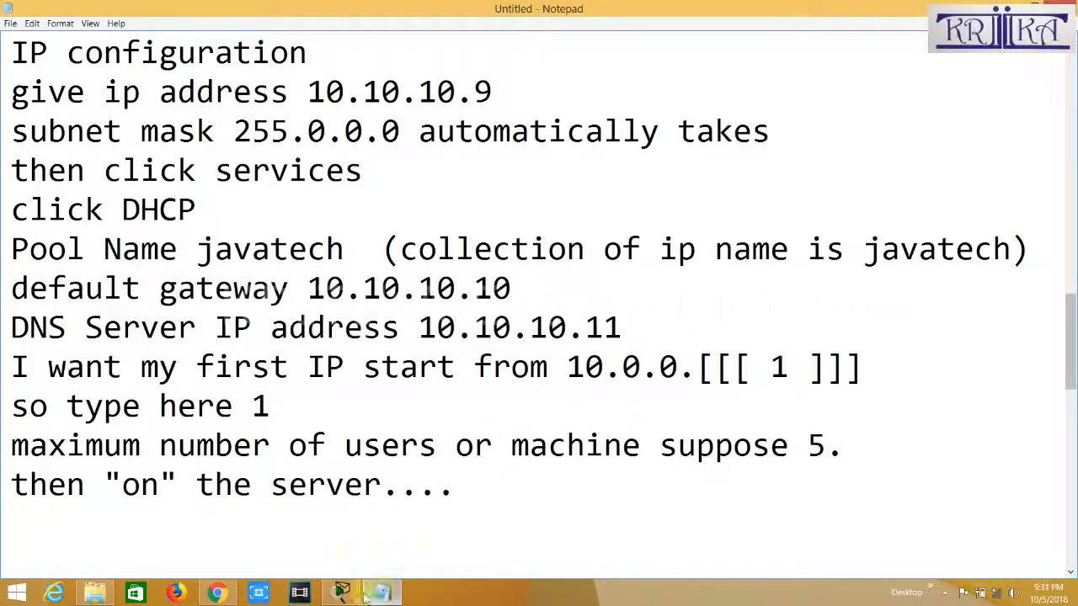
pyautogui.moveTo(342, 593)
pyautogui.click(426, 459)
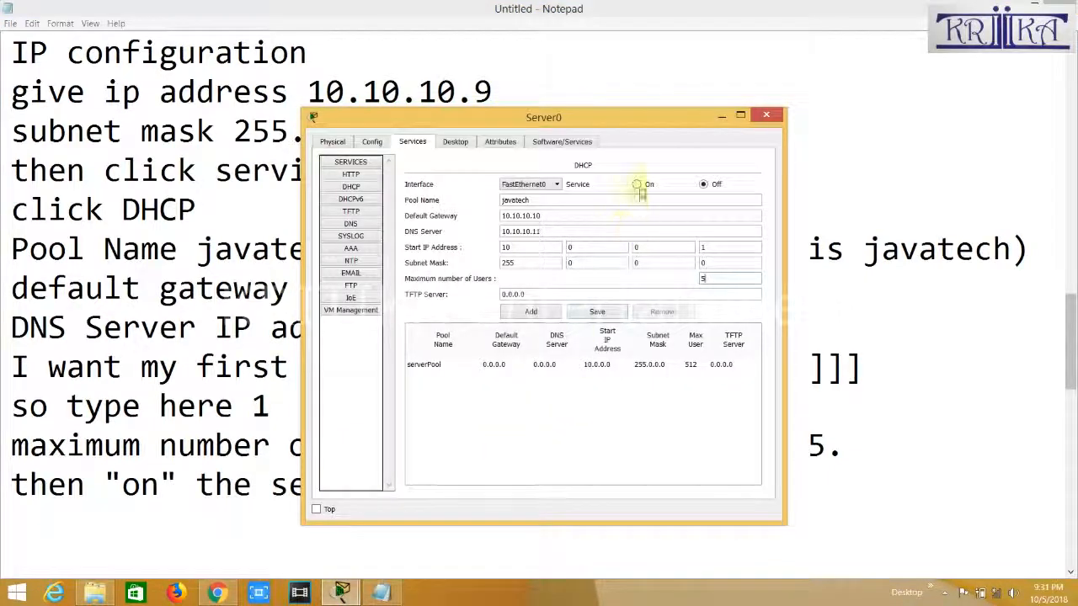
pyautogui.click(638, 185)
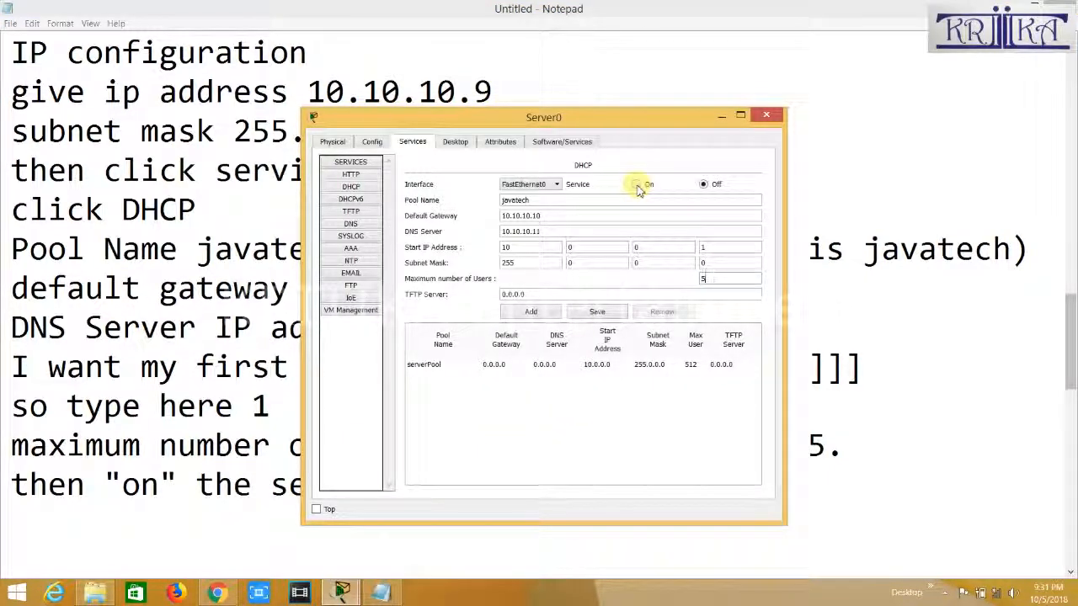
# In Notepad, add the line "then click save button" below the note about turning on the server.
pyautogui.click(425, 543)
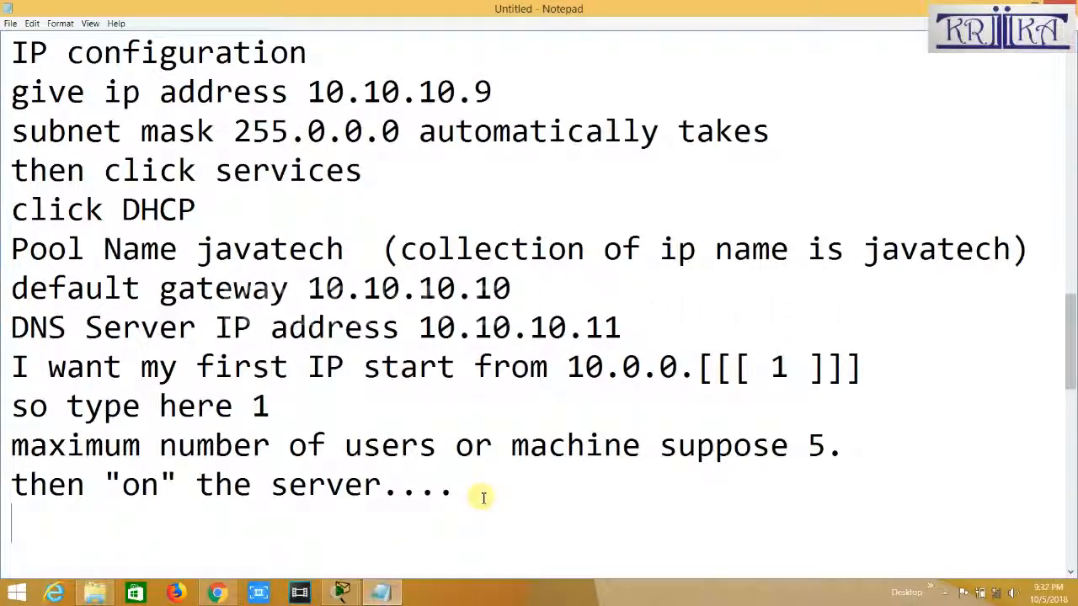
pyautogui.press('Return')
pyautogui.write('then ')
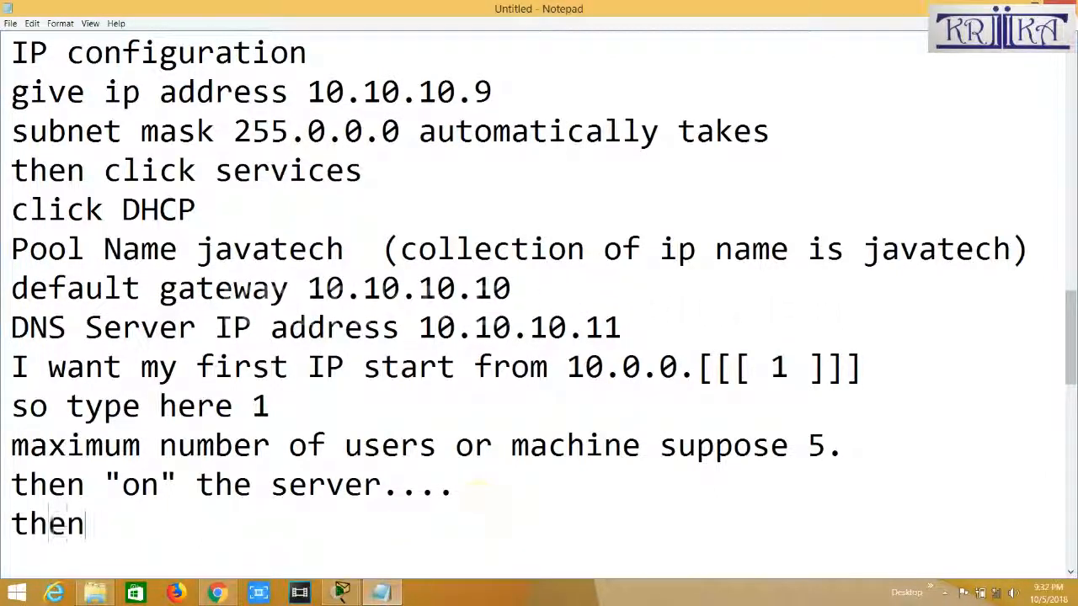
pyautogui.write('click s')
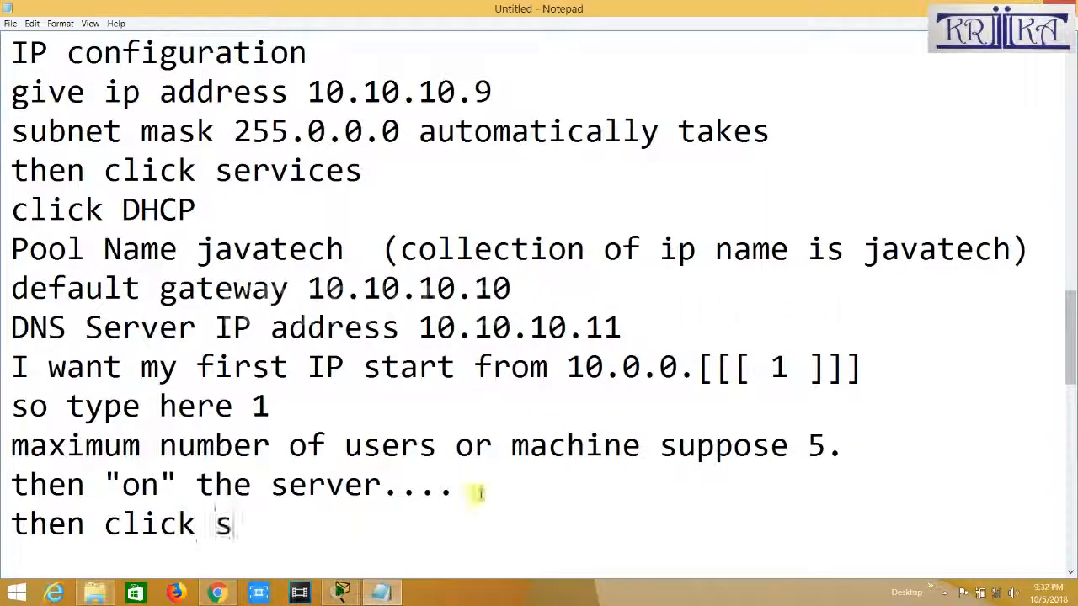
pyautogui.write('ave button')
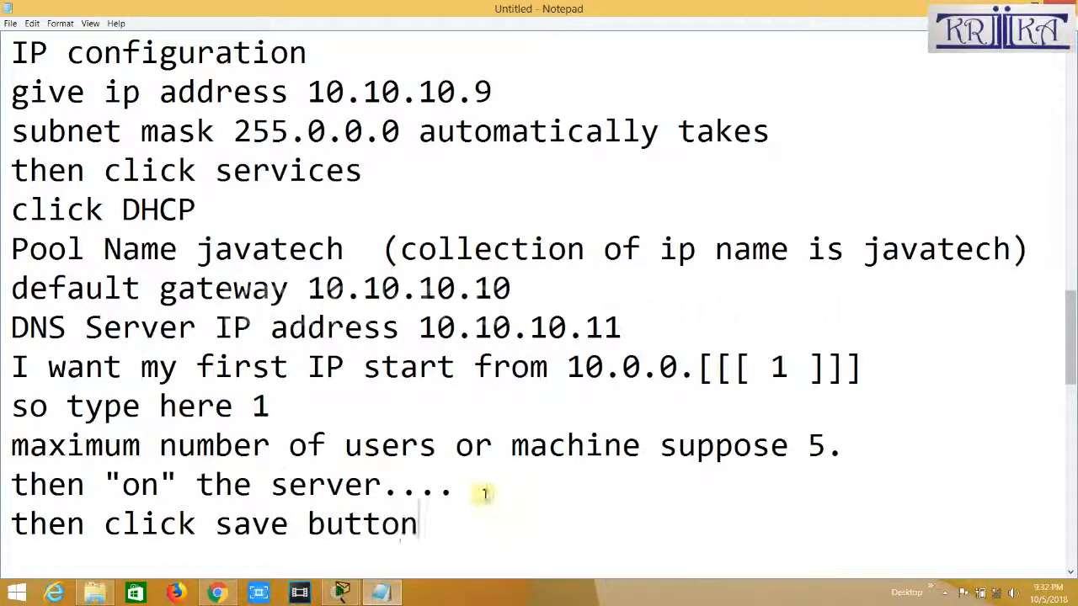
# Return to Server0 in Packet Tracer, save the javatech settings as a new DHCP pool and select it in the pool table.
pyautogui.click(341, 593)
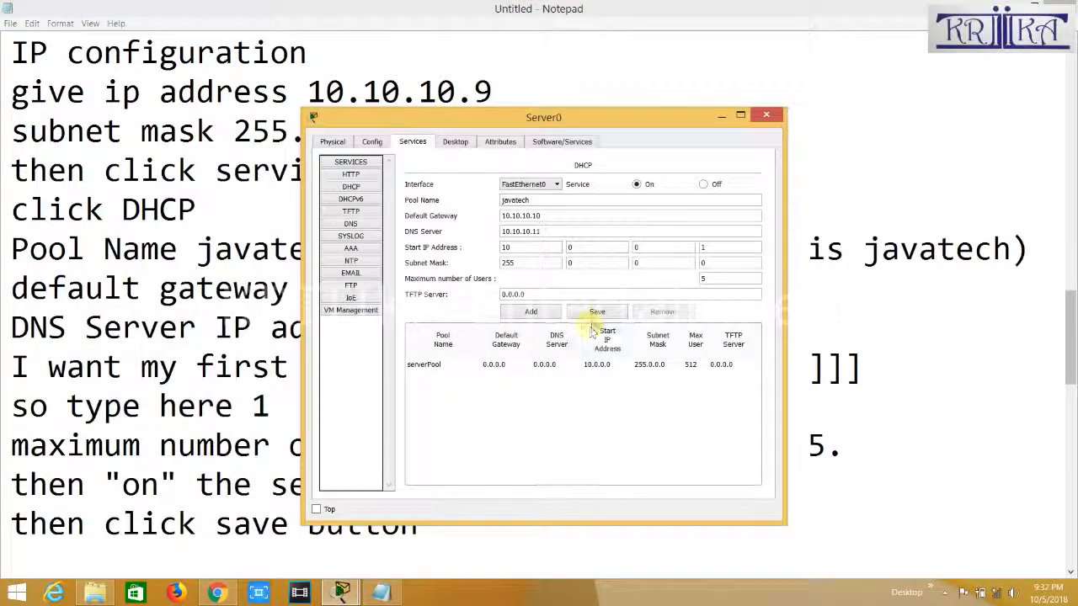
pyautogui.click(597, 313)
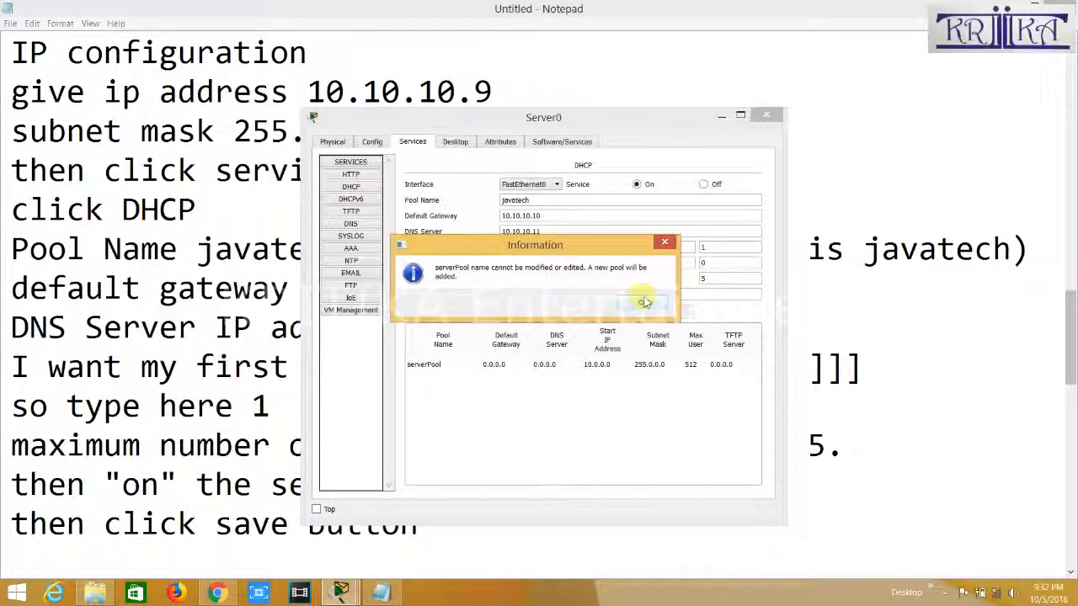
pyautogui.click(644, 301)
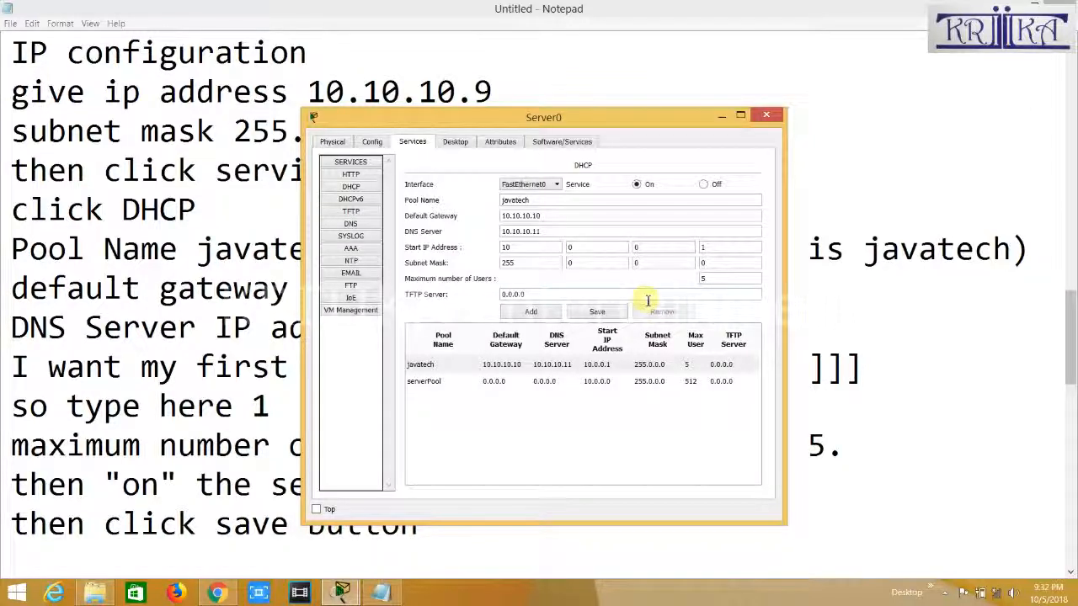
pyautogui.click(532, 371)
# In Notepad, extend the save button line with "first click ADD then Save button" and start a new line.
pyautogui.click(453, 532)
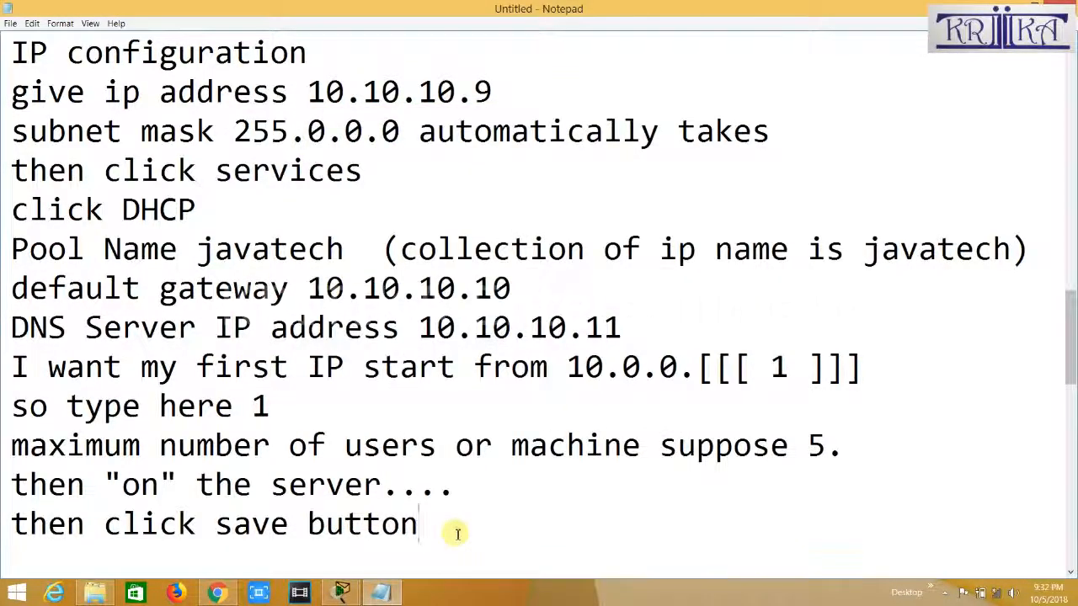
pyautogui.write('first click ADD ')
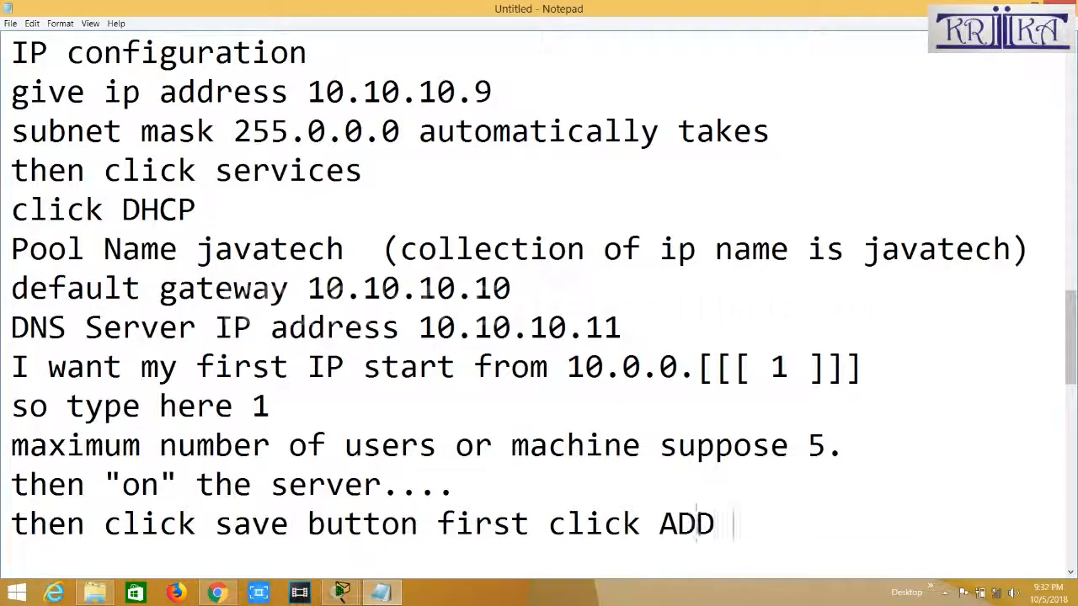
pyautogui.write('then Save ')
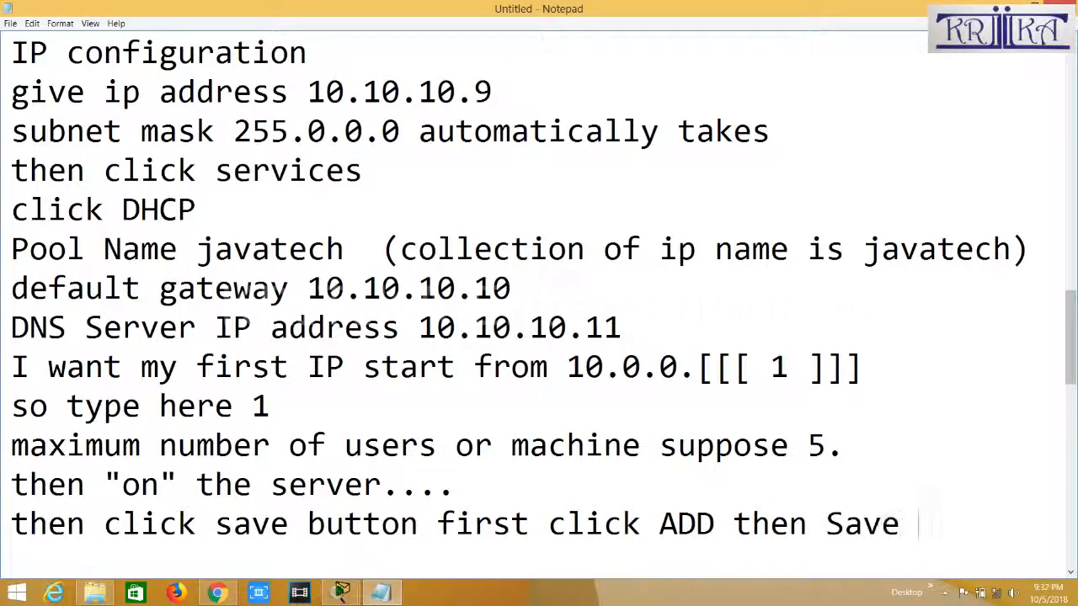
pyautogui.write('button')
pyautogui.press('Return')
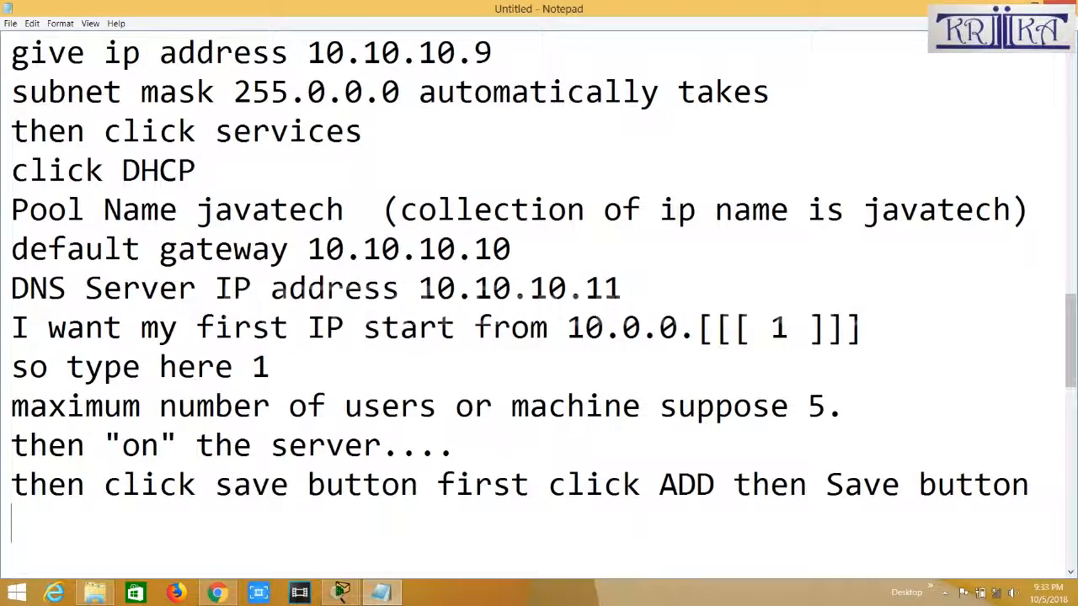
# Check the selected pool on Server0, then add "then select it for active this javatech pool." and "then close it." to the Notepad notes.
pyautogui.moveTo(345, 589)
pyautogui.click(419, 549)
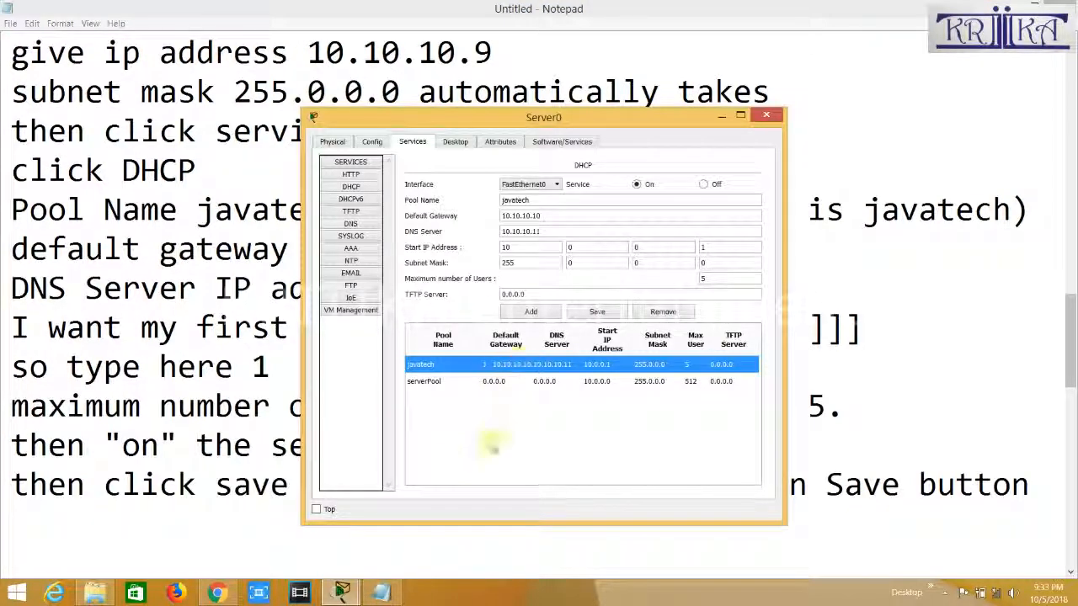
pyautogui.click(447, 542)
pyautogui.write('then select it')
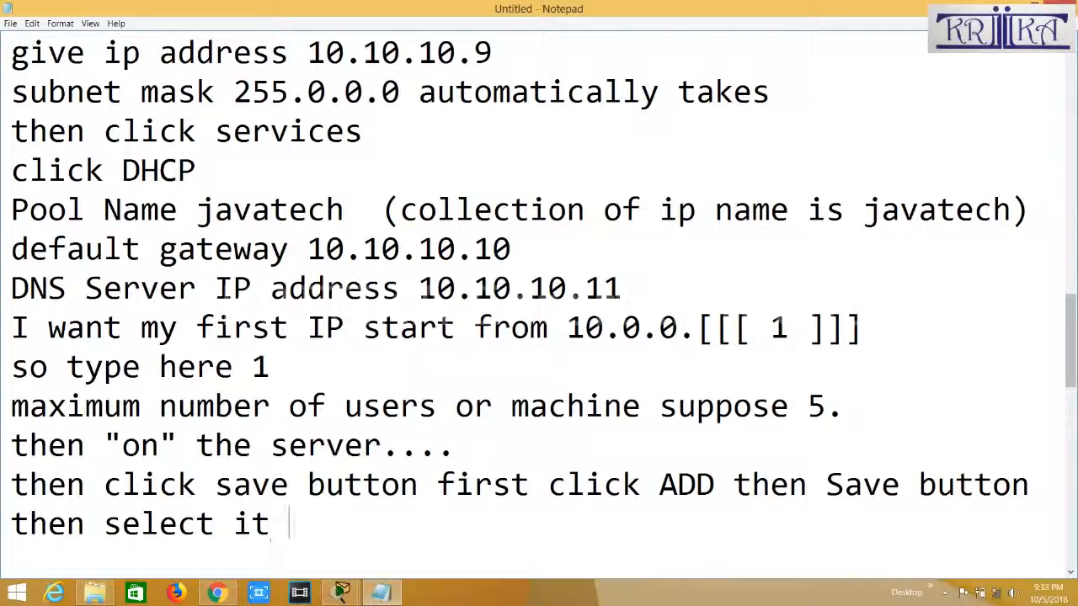
pyautogui.write(' for active this jav')
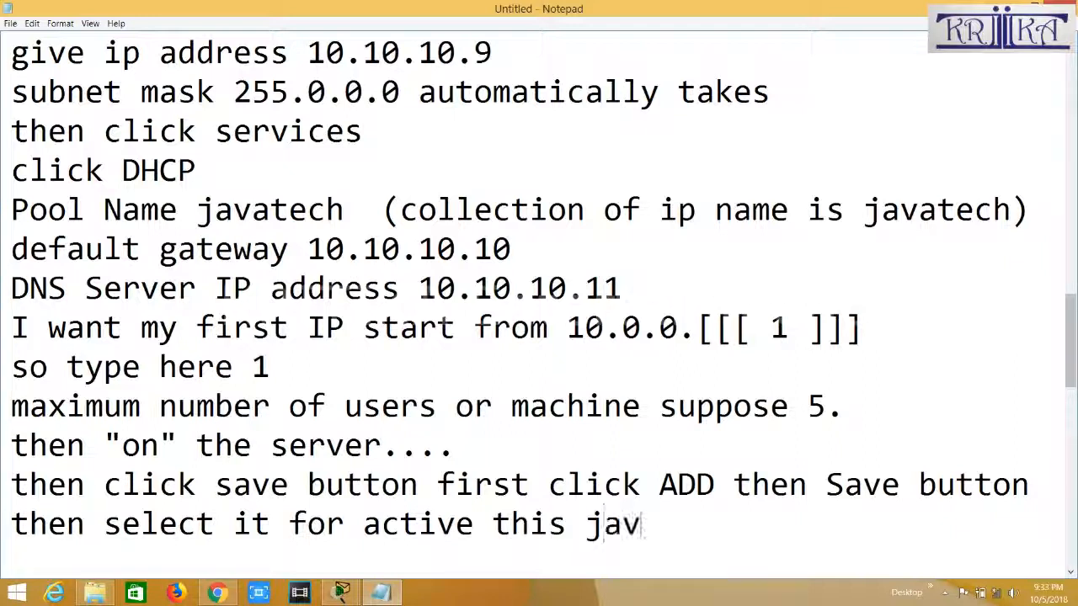
pyautogui.write('atech pool')
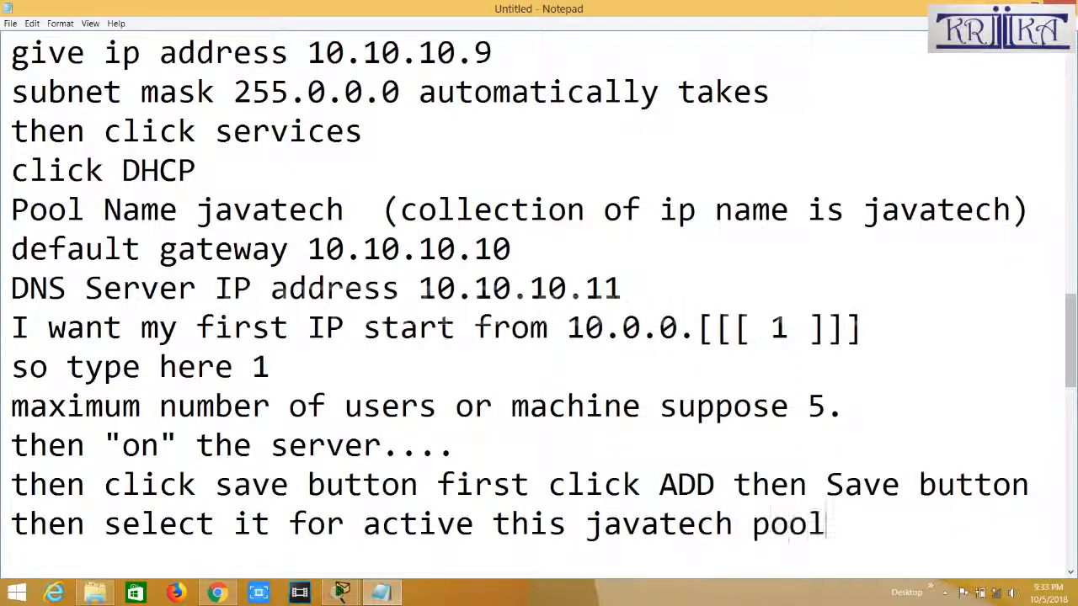
pyautogui.write('.')
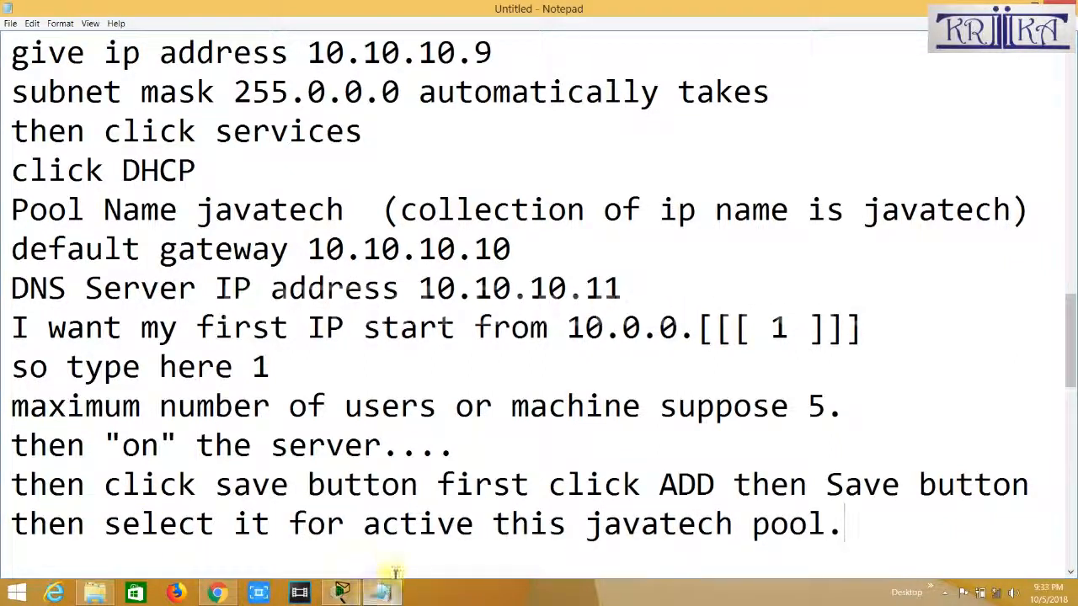
pyautogui.press('Return')
pyautogui.write('then clo')
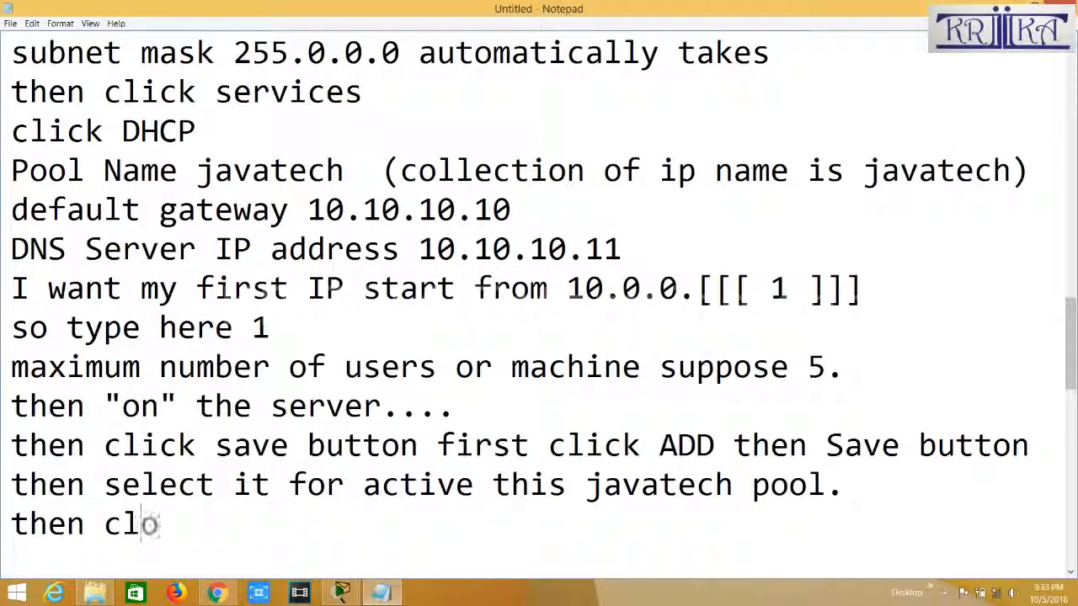
pyautogui.write('se it.')
pyautogui.press('Return')
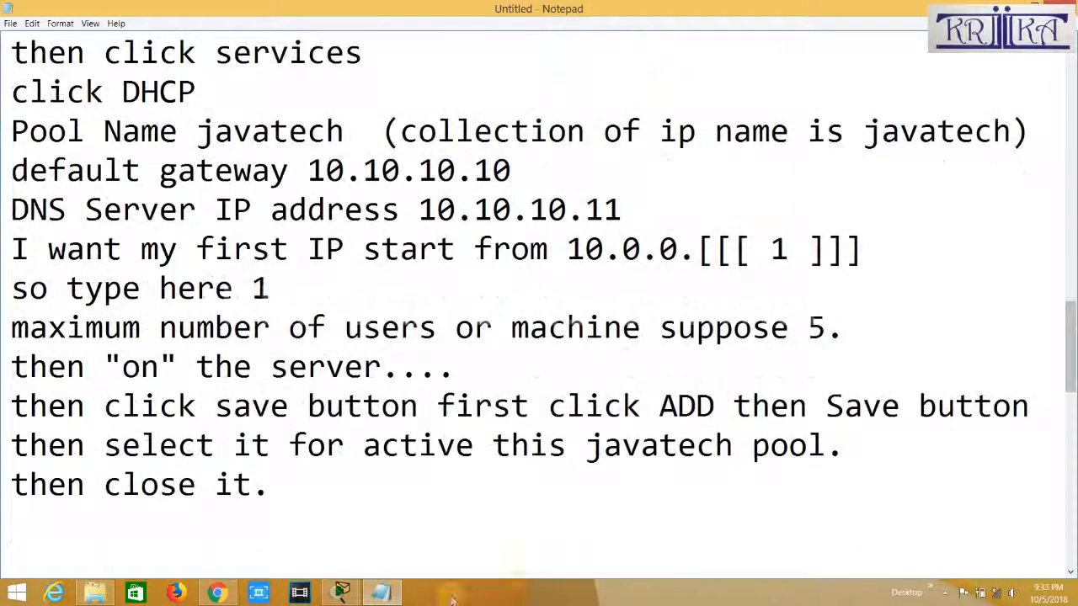
# Switch back to Packet Tracer and close the Server0 configuration window.
pyautogui.click(342, 592)
pyautogui.click(414, 541)
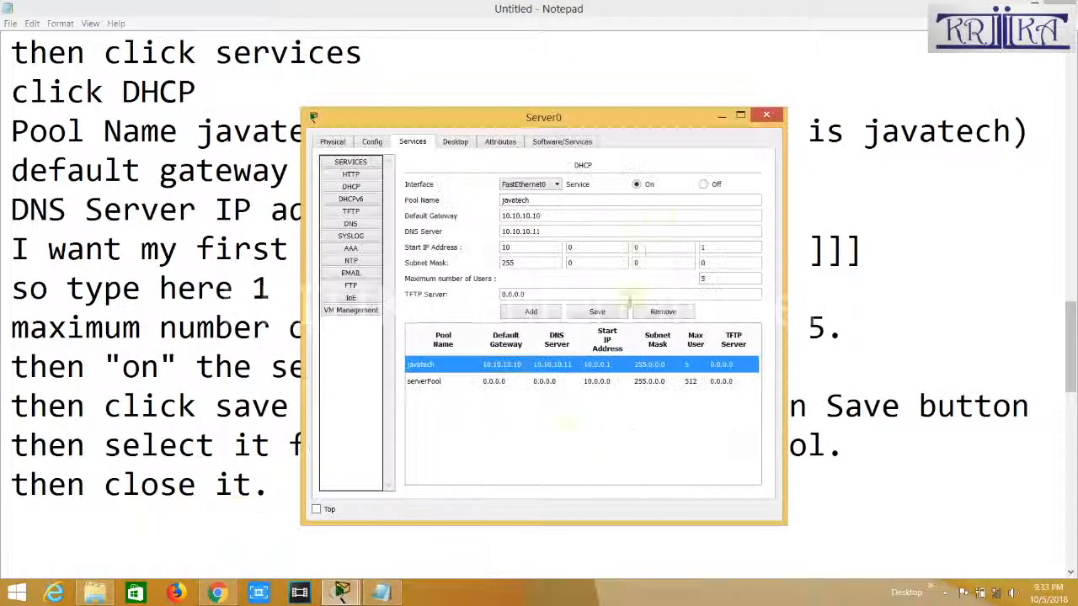
pyautogui.click(766, 114)
# In Notepad, add the line "then take 1 switch & 2 system..." followed by a blank line.
pyautogui.write('then take 1 switch &')
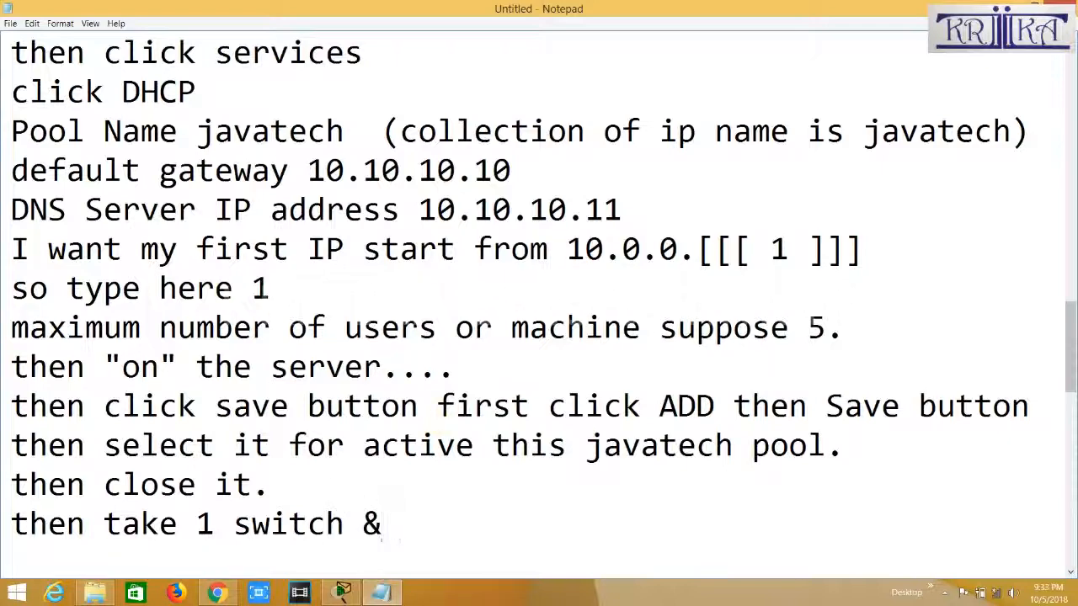
pyautogui.write(' 2 system')
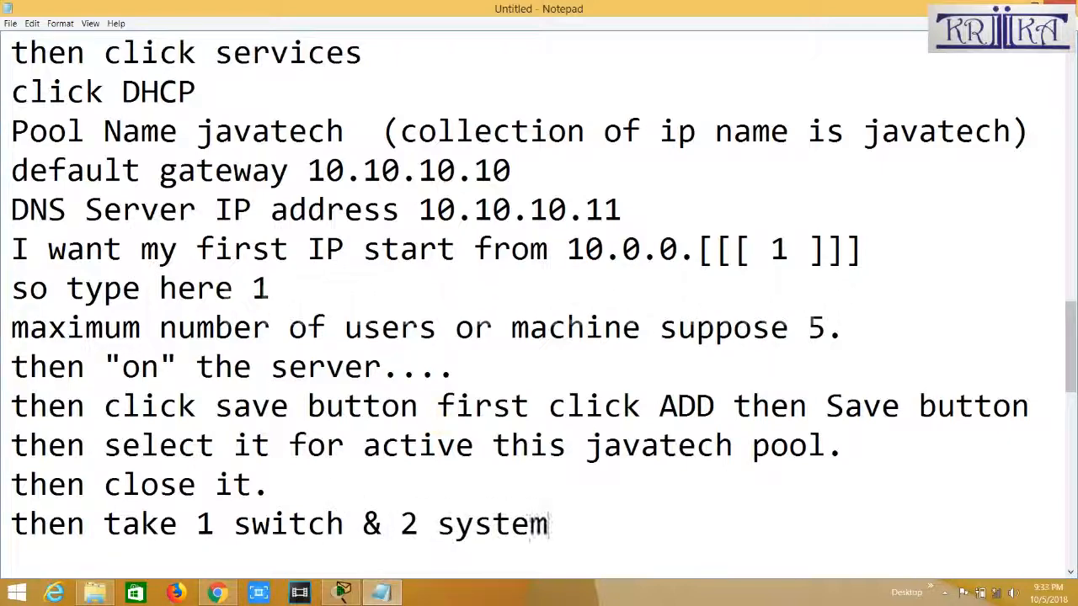
pyautogui.write('...')
pyautogui.press('Return')
pyautogui.press('Return')
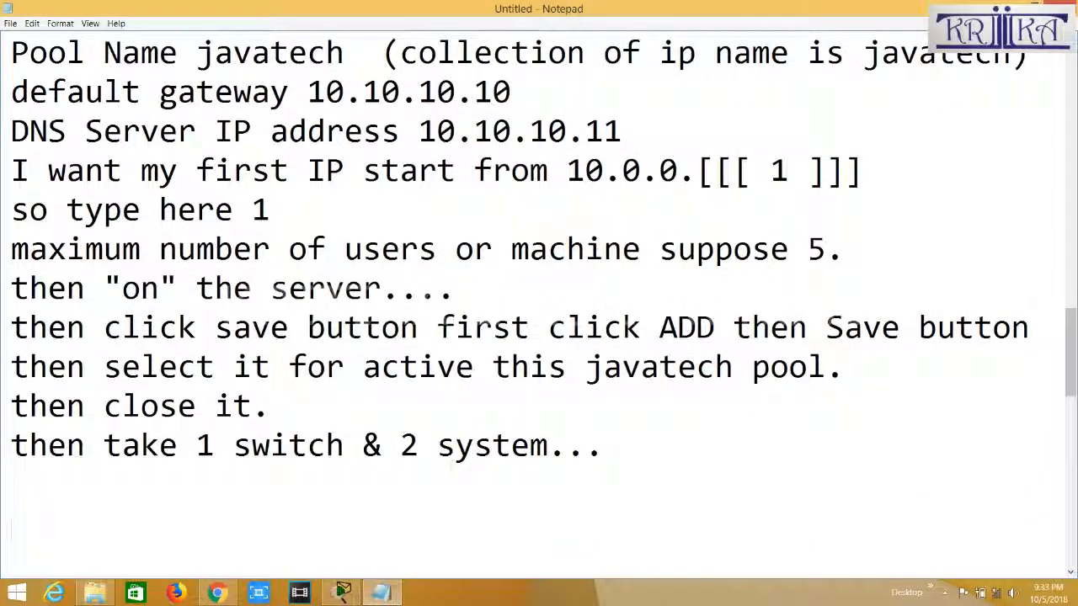
# In Packet Tracer, place two generic PCs in the lower workspace and a 2960 switch between them and Server0.
pyautogui.click(343, 593)
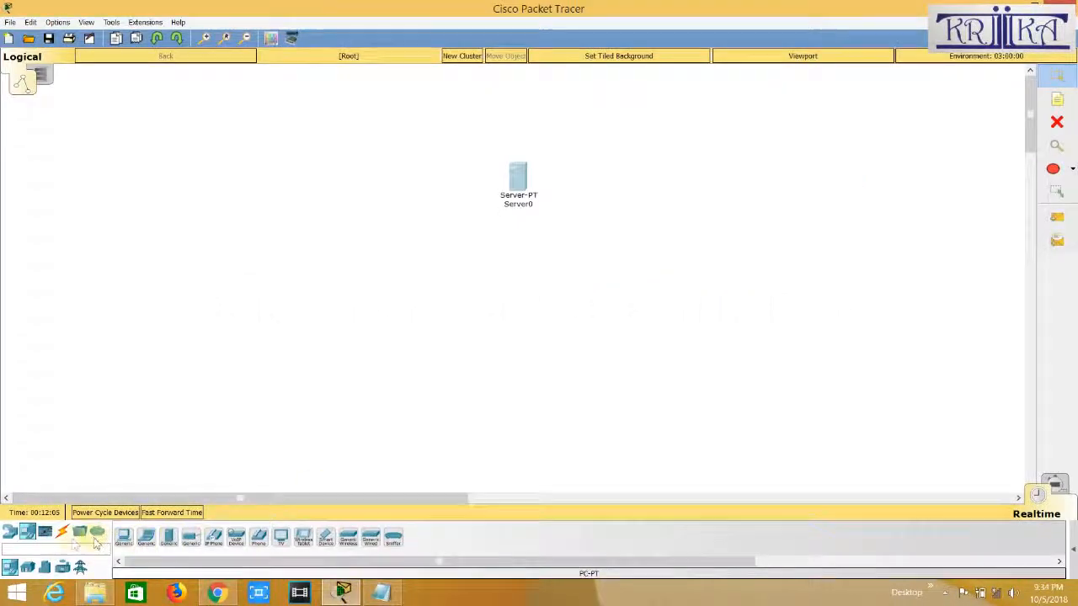
pyautogui.moveTo(124, 536); pyautogui.dragTo(373, 425)
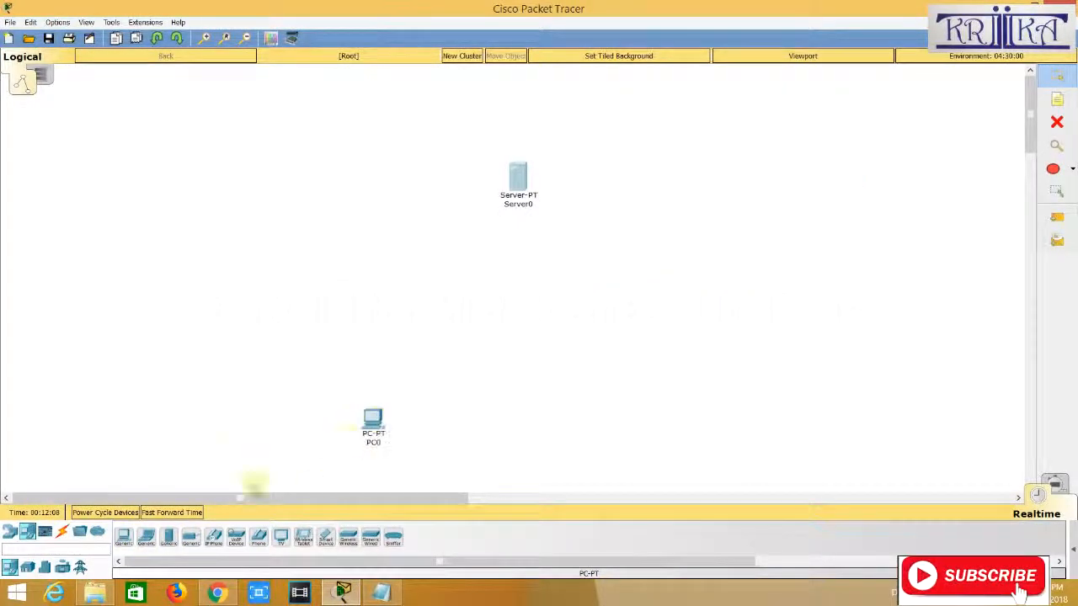
pyautogui.moveTo(134, 535); pyautogui.dragTo(632, 426)
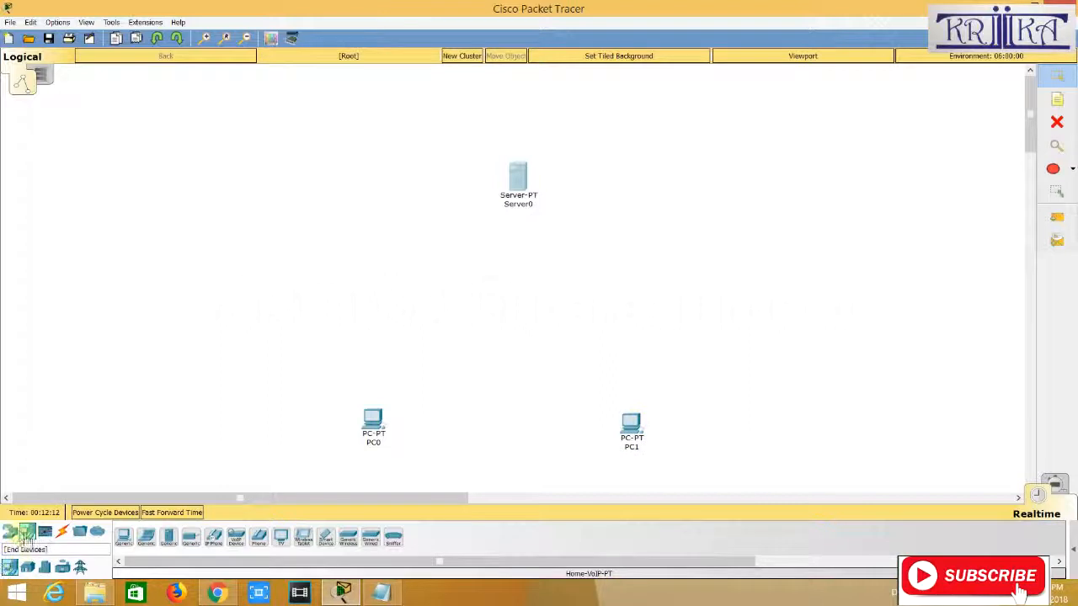
pyautogui.click(14, 532)
pyautogui.click(27, 567)
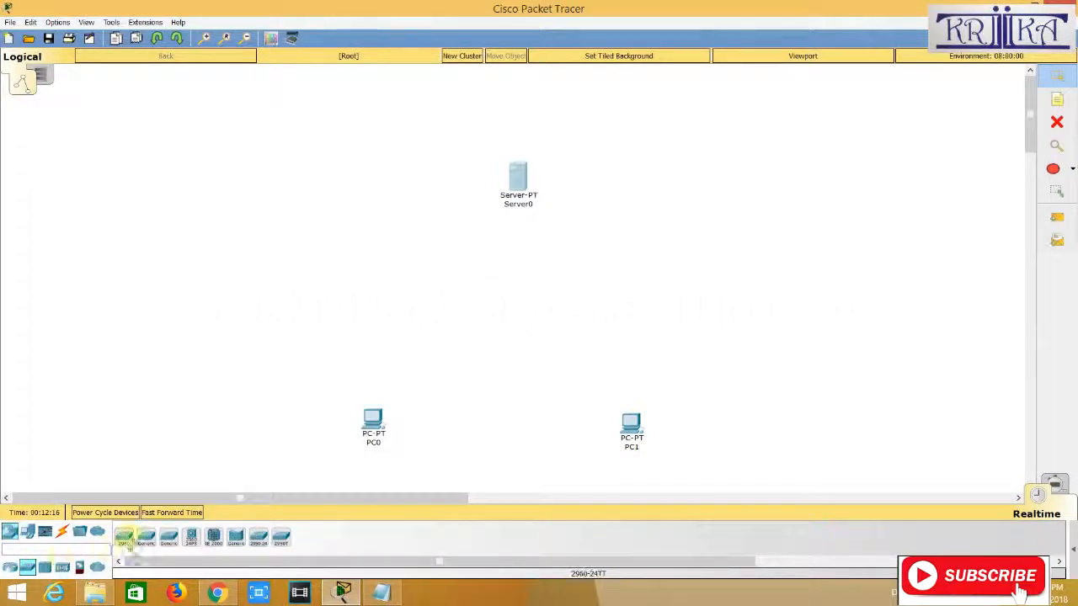
pyautogui.moveTo(124, 535); pyautogui.dragTo(503, 339)
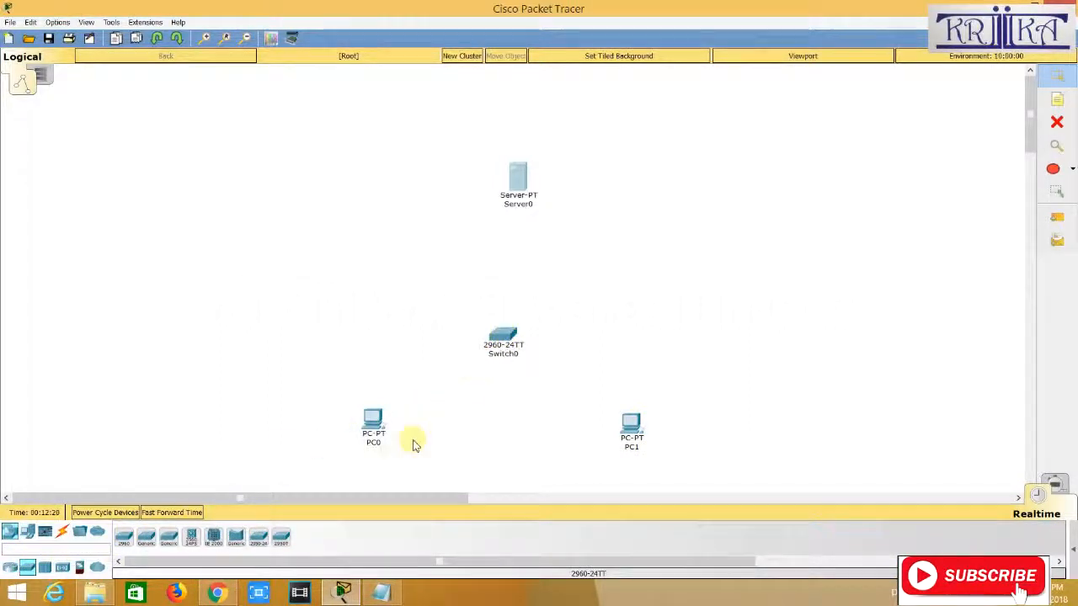
# Connect PC0 to port FastEthernet0/1 of Switch0 with a Copper Straight-Through cable.
pyautogui.click(62, 532)
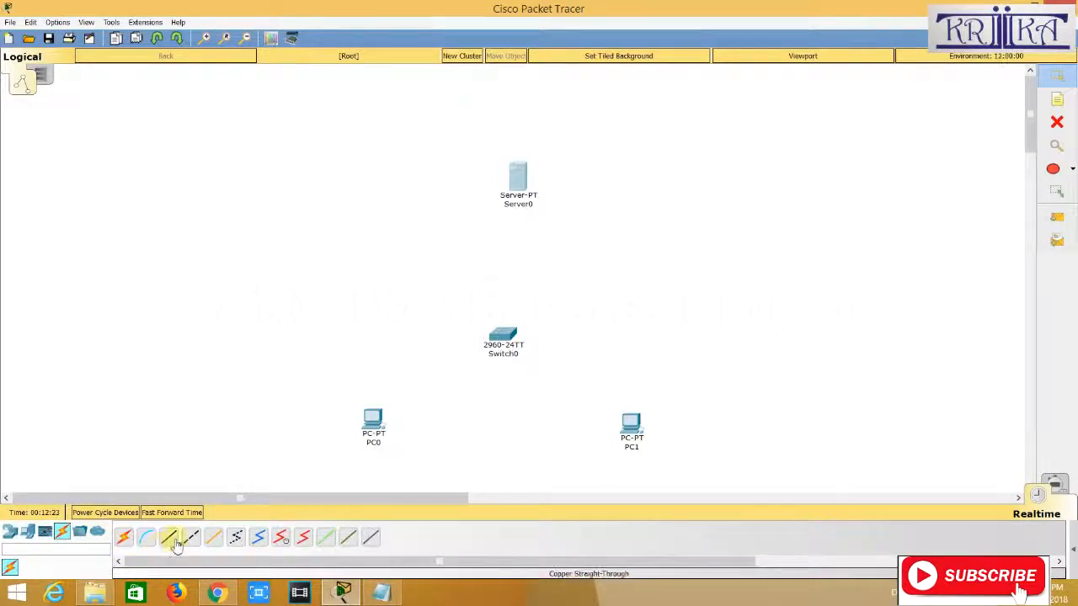
pyautogui.click(175, 542)
pyautogui.click(373, 424)
pyautogui.click(400, 460)
pyautogui.click(503, 337)
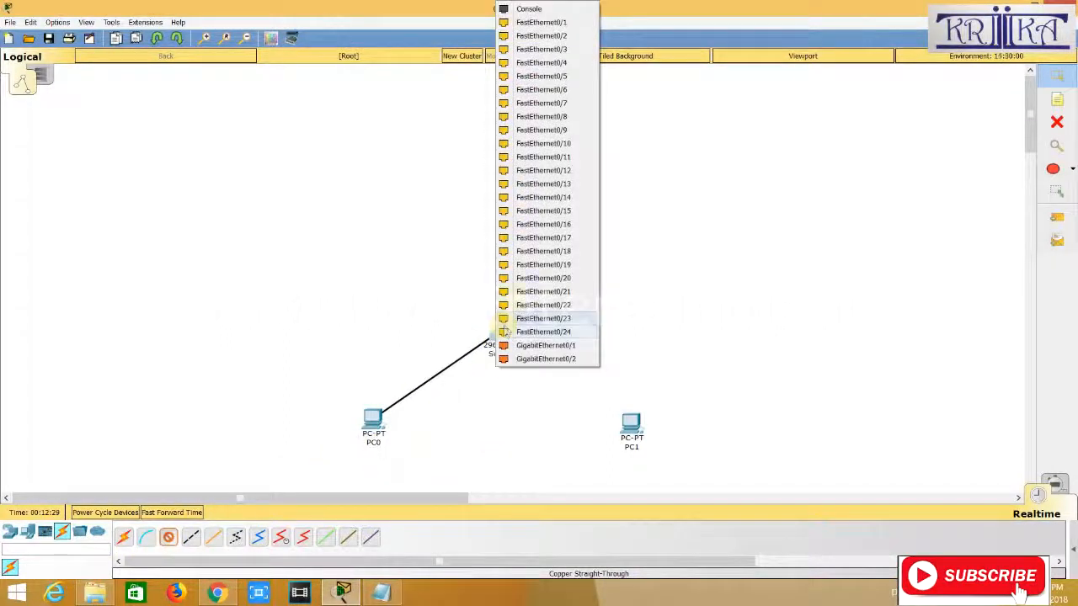
pyautogui.click(543, 22)
# Connect PC1 to a free FastEthernet port of Switch0 with a Copper Straight-Through cable.
pyautogui.click(169, 538)
pyautogui.click(636, 423)
pyautogui.click(661, 469)
pyautogui.click(515, 341)
pyautogui.click(571, 41)
# Connect Switch0 to Server0 with a Copper Straight-Through cable.
pyautogui.click(169, 537)
pyautogui.click(501, 339)
pyautogui.click(552, 37)
pyautogui.click(520, 182)
pyautogui.click(547, 186)
# Switch to Notepad and add the line "then give few times for setup server...." below the switch and systems note.
pyautogui.click(380, 593)
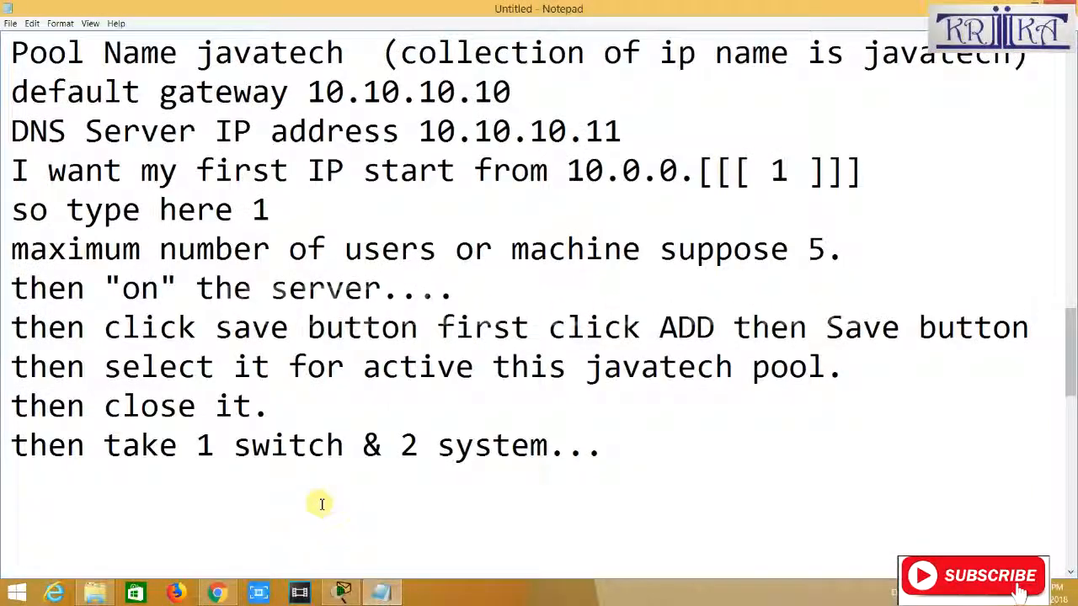
pyautogui.write('then gi')
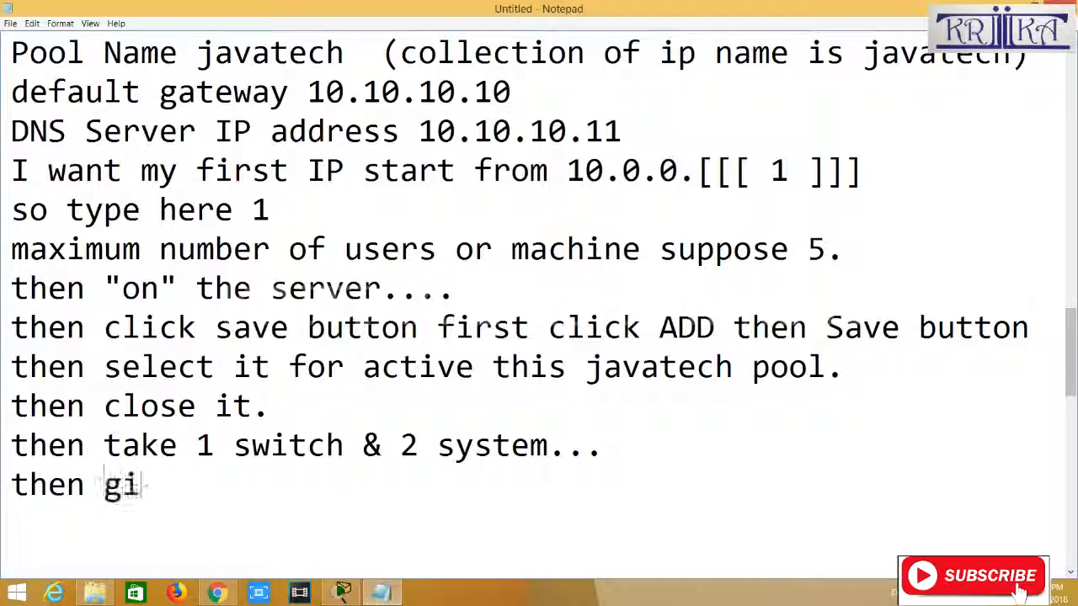
pyautogui.write('ve few tim')
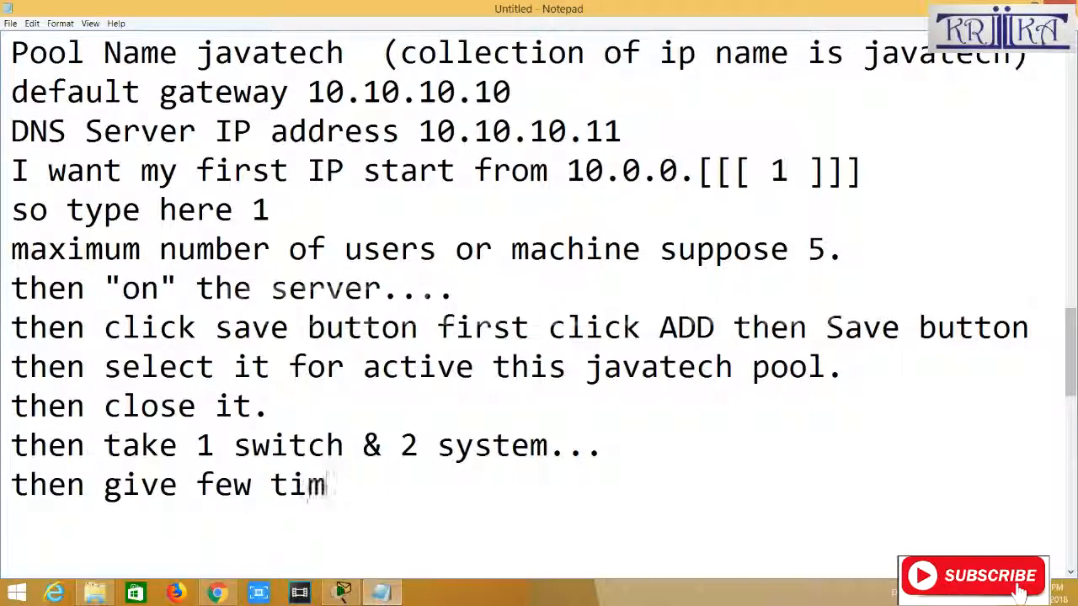
pyautogui.write('es for set')
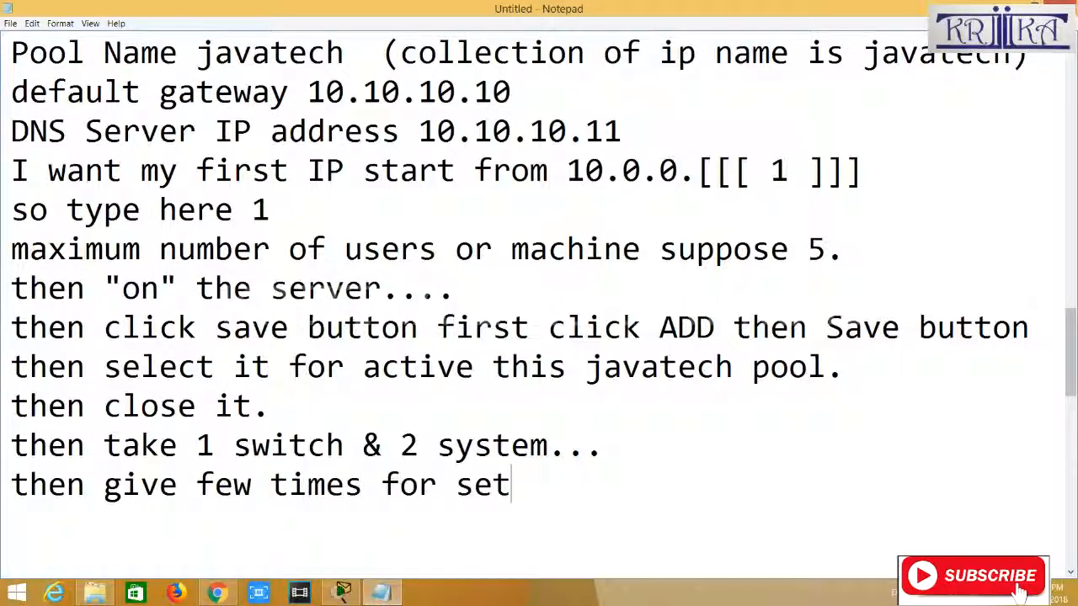
pyautogui.write('uo server....')
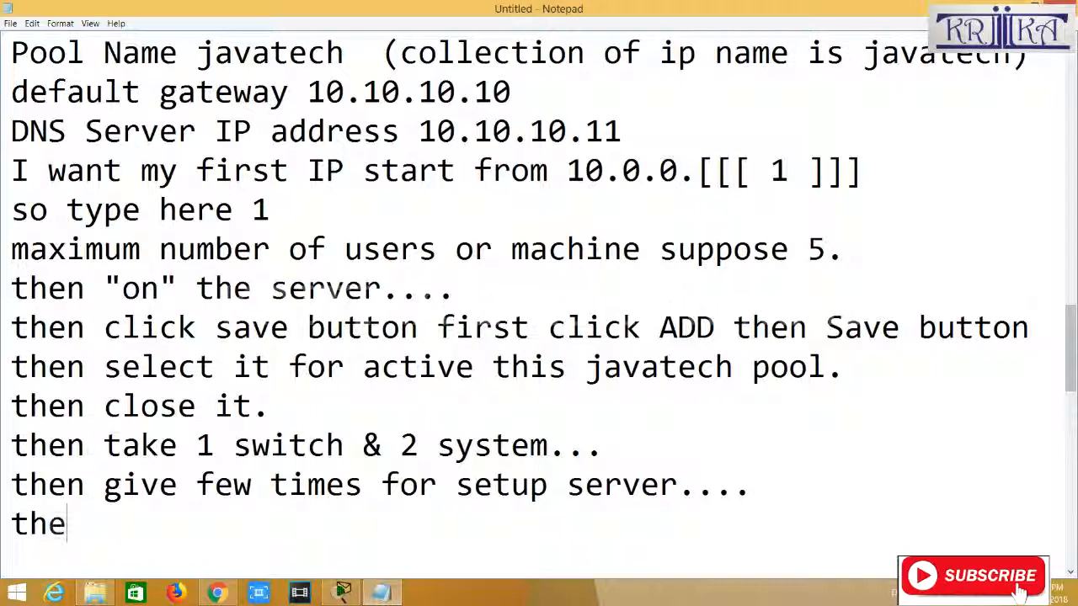
pyautogui.write('ass')
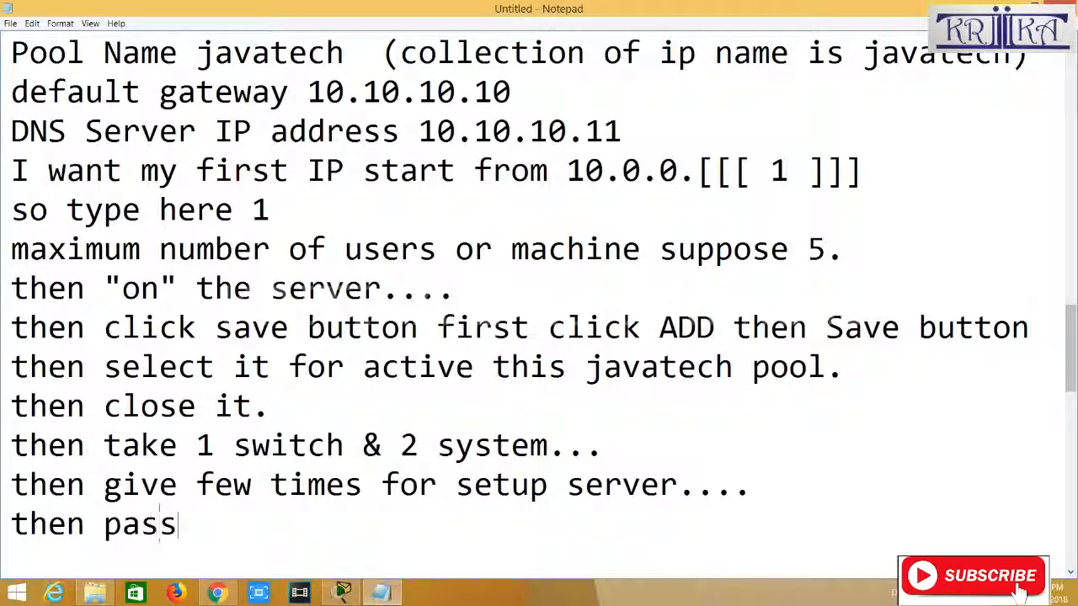
pyautogui.write(' message and')
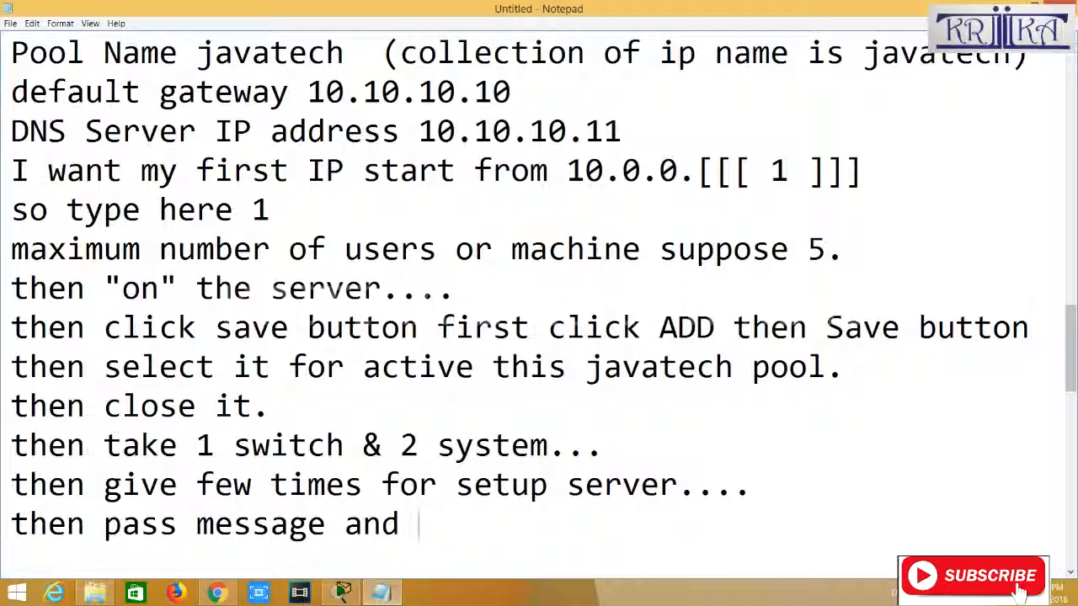
pyautogui.press('BackSpace')
pyautogui.press('BackSpace')
pyautogui.press('BackSpace')
pyautogui.press('BackSpace')
pyautogui.press('BackSpace')
pyautogui.press('BackSpace')
pyautogui.press('BackSpace')
pyautogui.press('BackSpace')
pyautogui.press('BackSpace')
pyautogui.press('BackSpace')
pyautogui.press('BackSpace')
pyautogui.press('BackSpace')
pyautogui.press('BackSpace')
pyautogui.press('BackSpace')
pyautogui.press('BackSpace')
pyautogui.press('BackSpace')
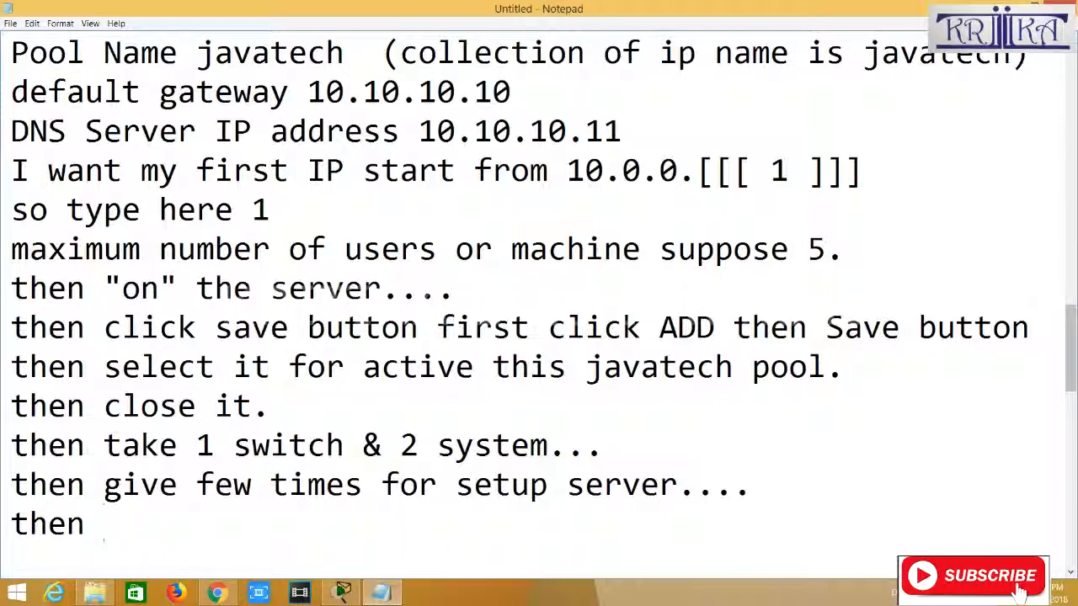
# Complete the "then" line with "check ip address automatically takes or not by clicking desktop, ip configuration , DHCP ->".
pyautogui.write('check ip')
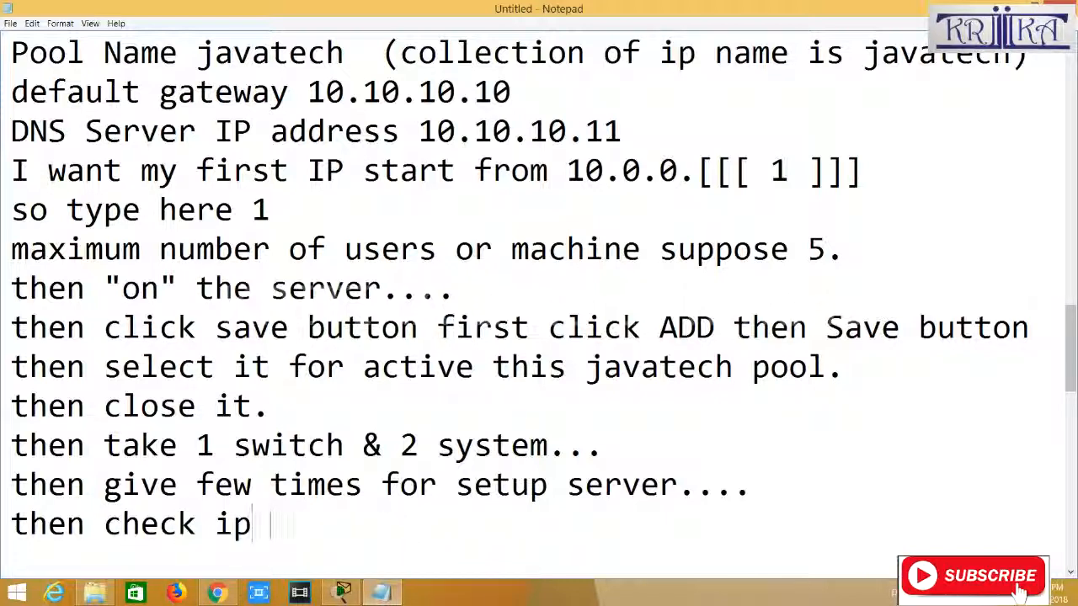
pyautogui.write(' address aut')
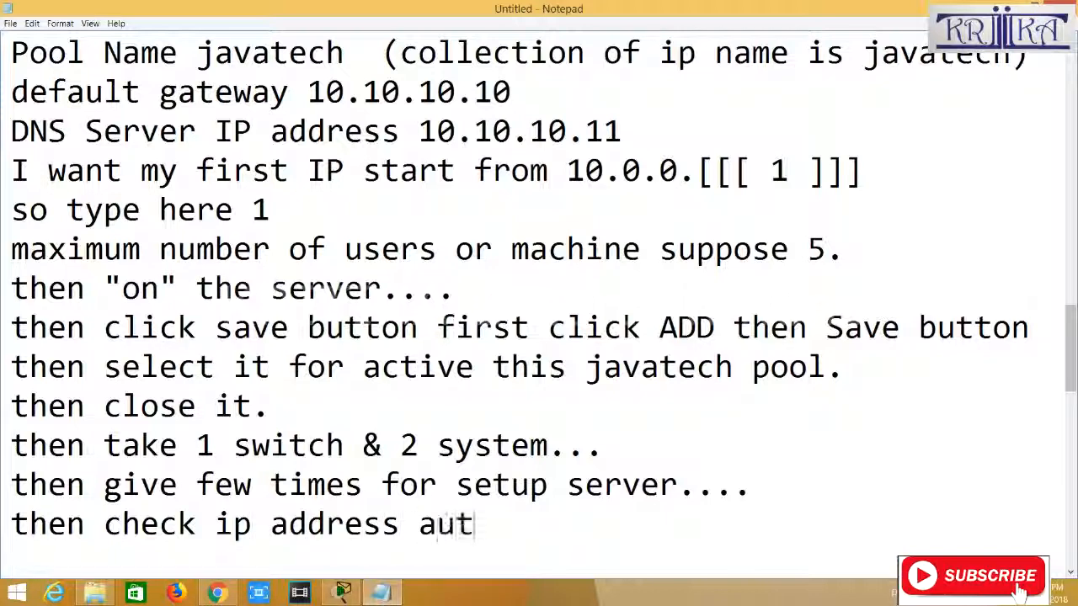
pyautogui.write('omaticall')
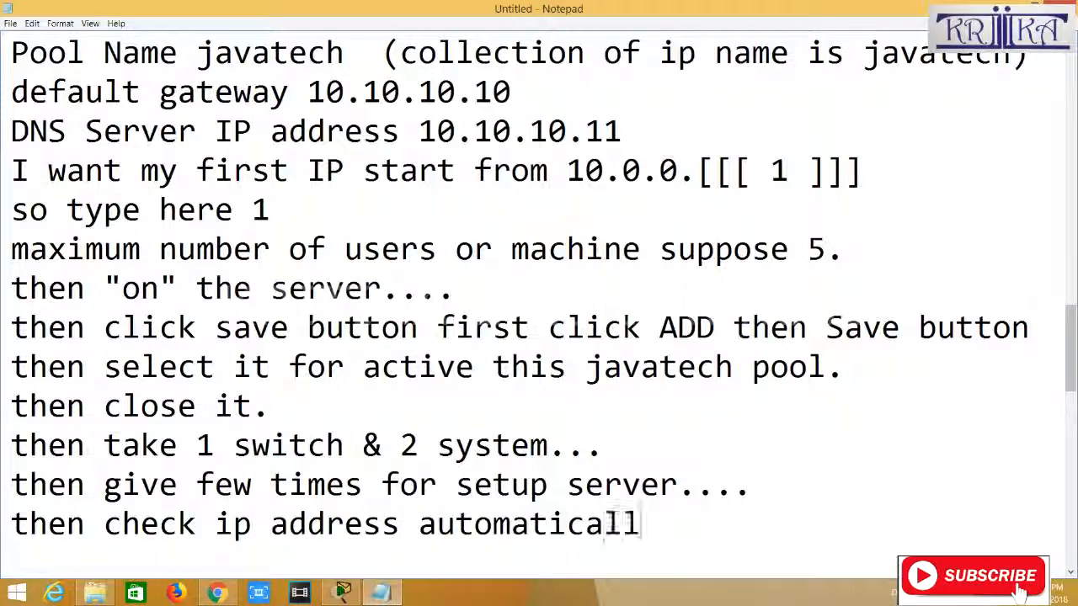
pyautogui.write('y takes or not by')
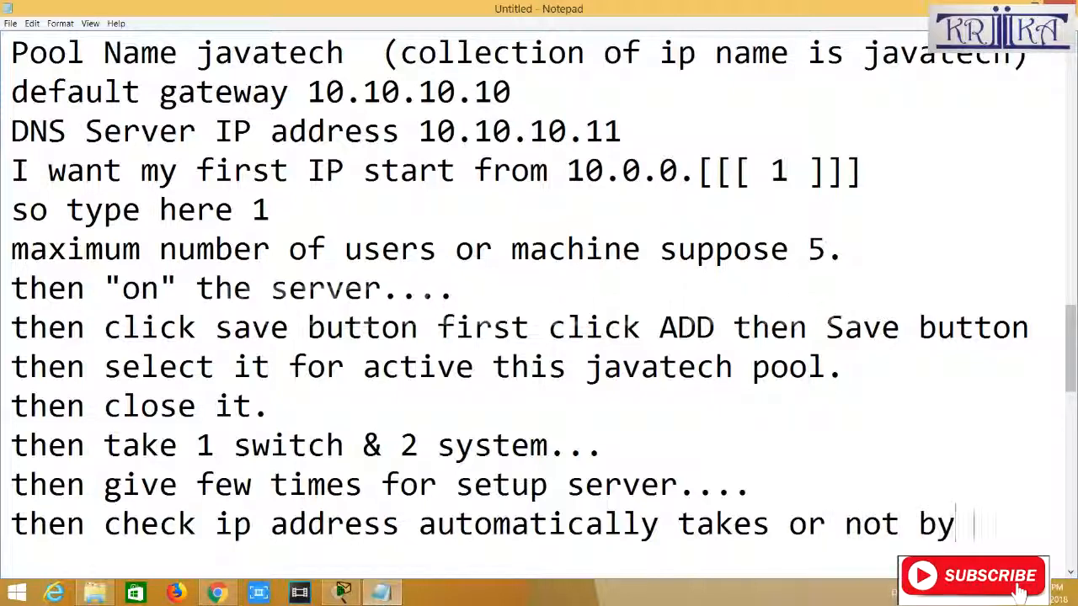
pyautogui.write(' clicking')
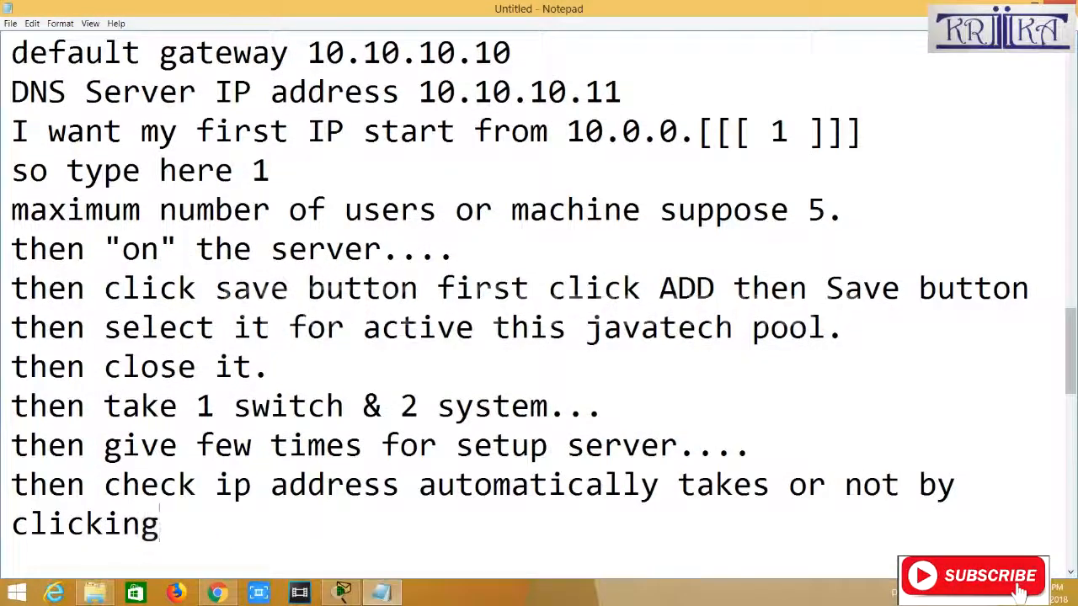
pyautogui.write(' desktop')
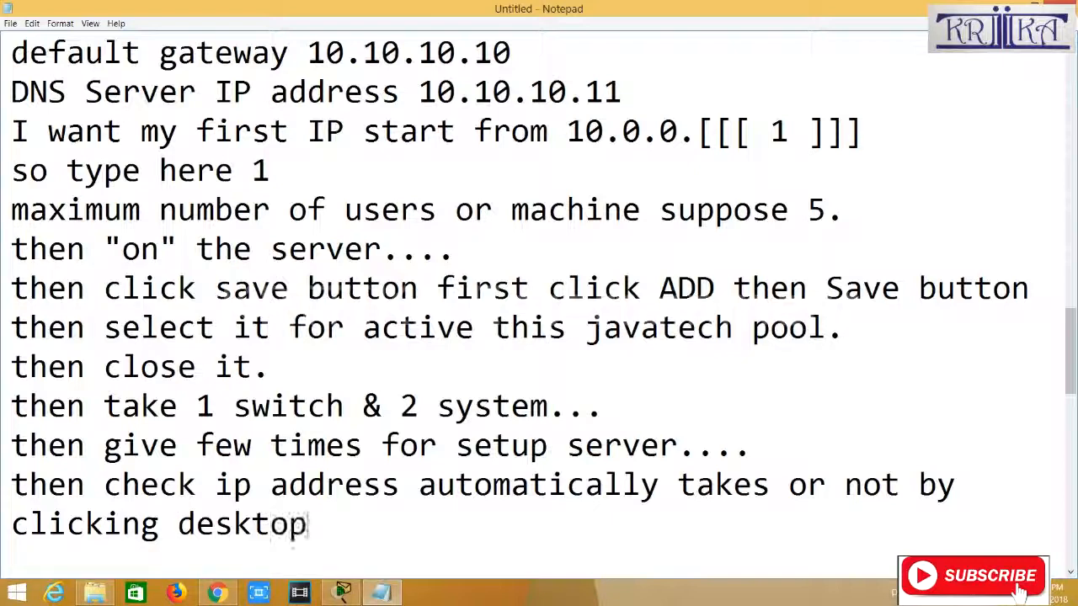
pyautogui.write(', ip configuration , DHCP ->')
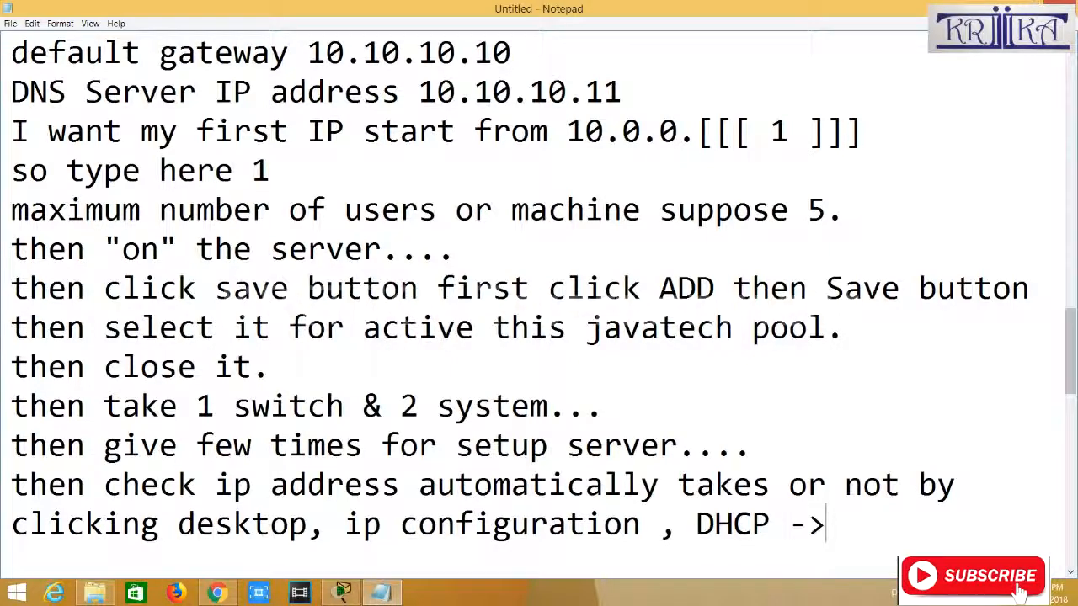
# Switch to Packet Tracer, set PC0's IPv4 configuration to DHCP and close its device window.
pyautogui.click(343, 593)
pyautogui.click(376, 410)
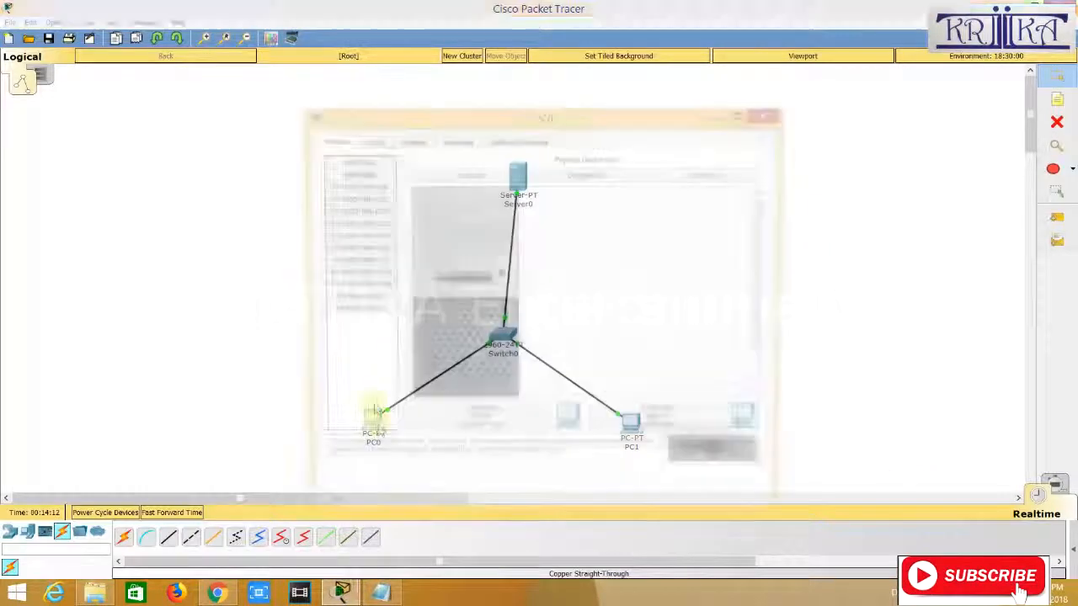
pyautogui.click(411, 142)
pyautogui.click(354, 203)
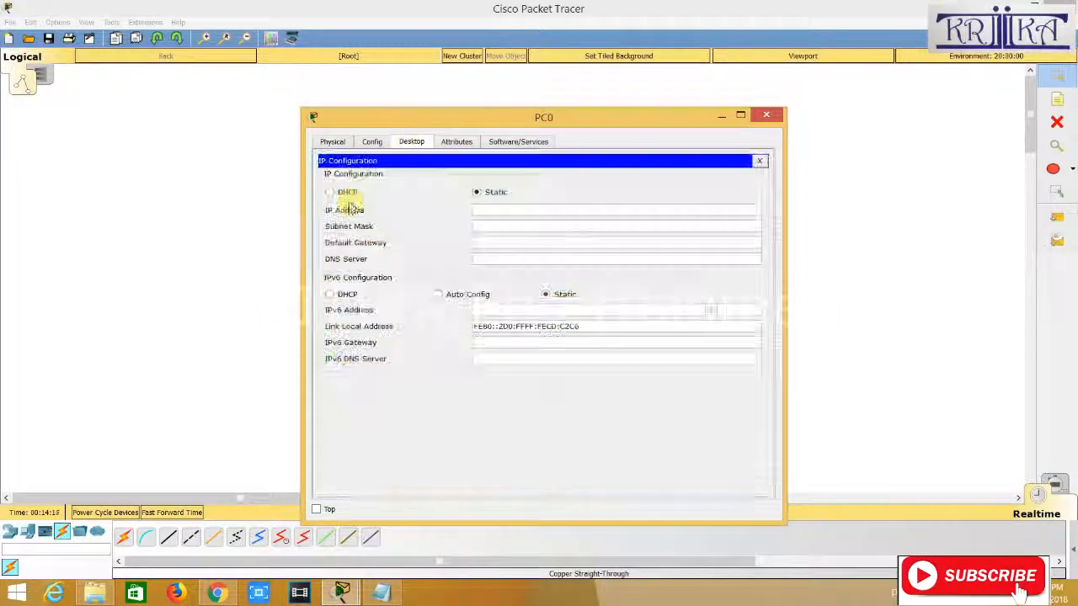
pyautogui.click(329, 192)
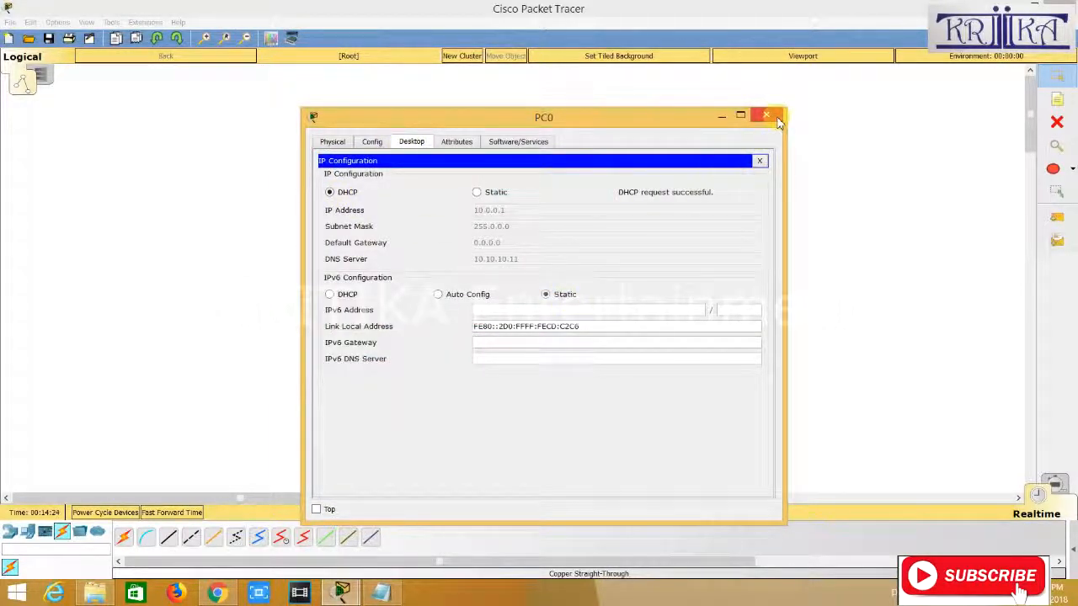
pyautogui.click(766, 115)
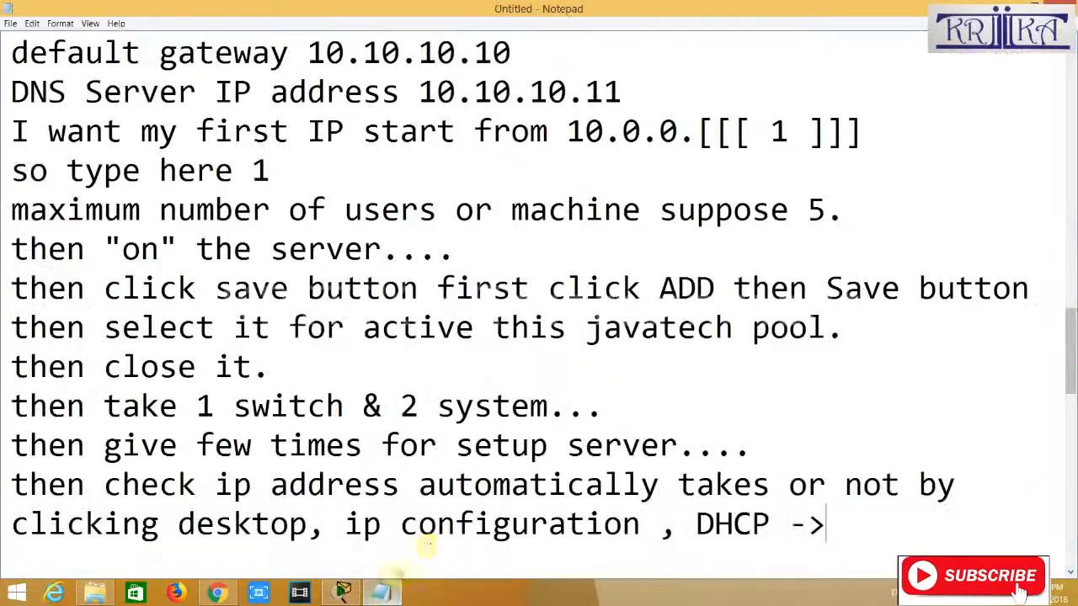
# Switch to Notepad and add the line "yes it takes automatically and check other system->", followed by a new line.
pyautogui.press('Return')
pyautogui.write('y')
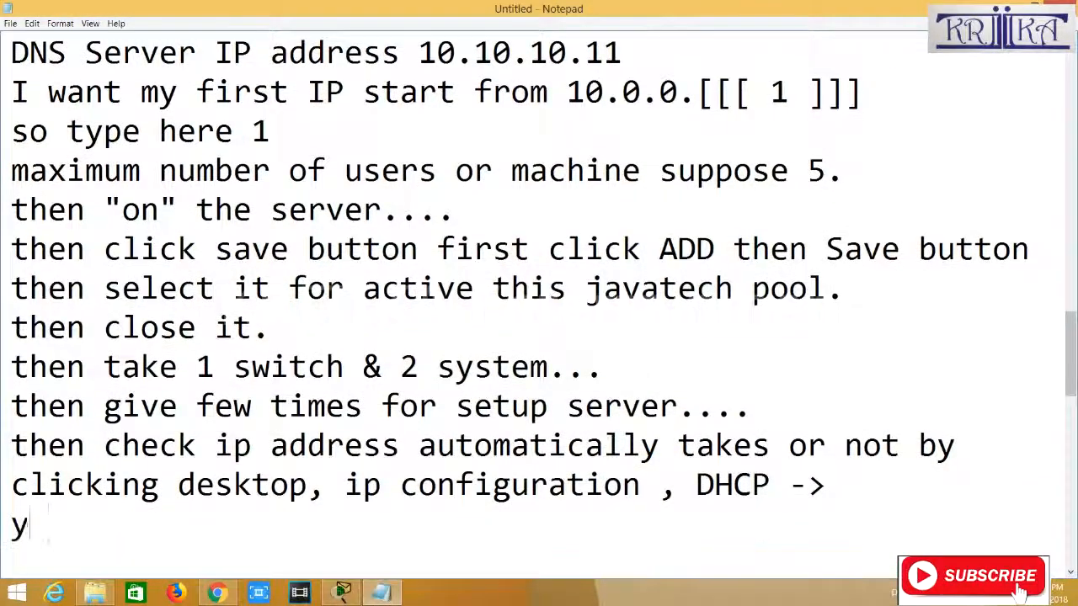
pyautogui.write('es it takes')
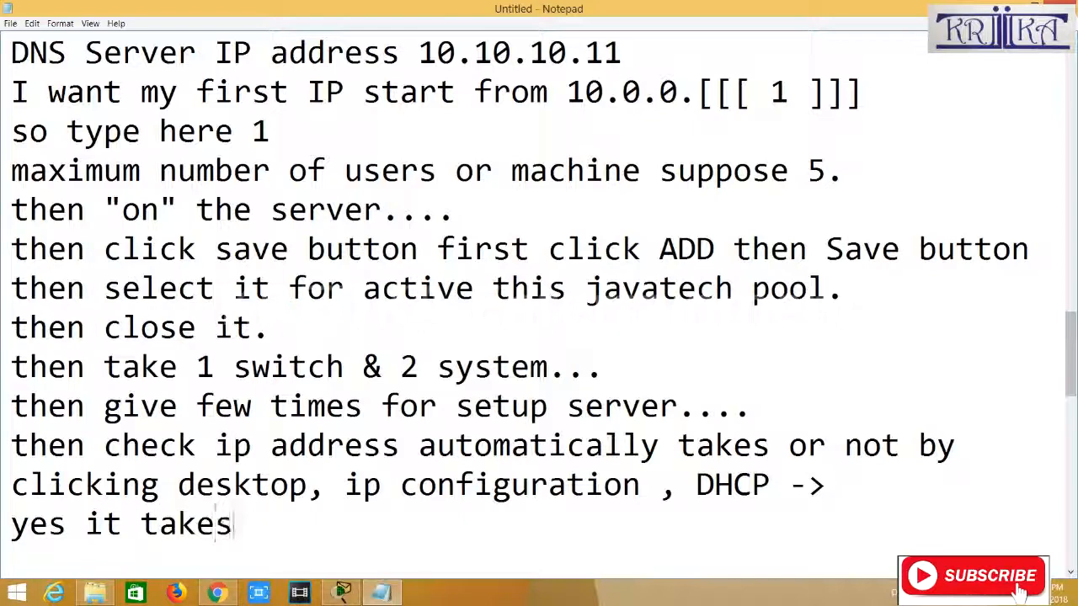
pyautogui.write(' autmatica')
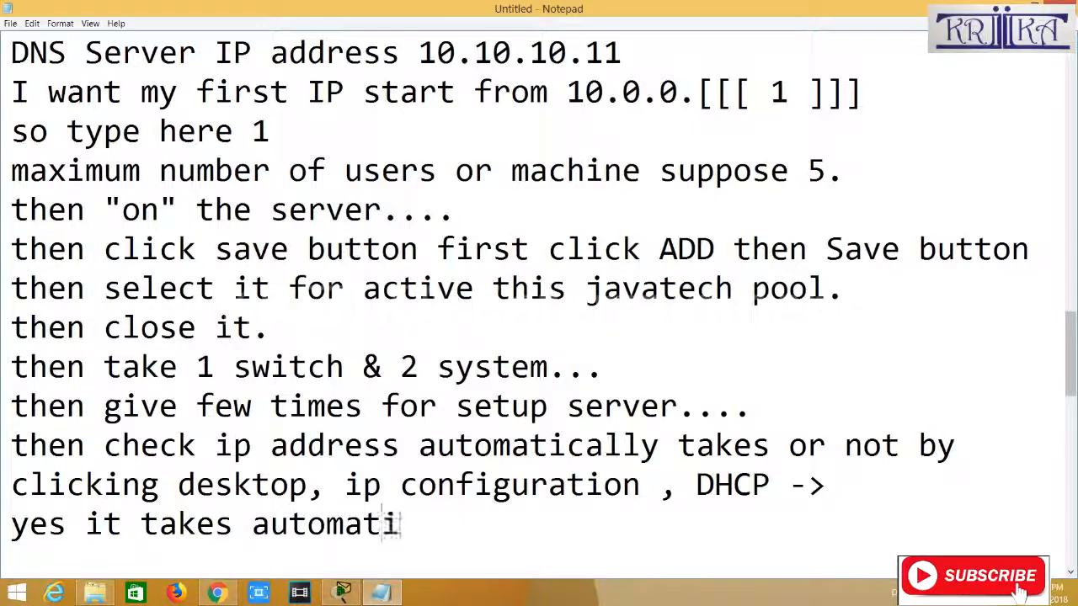
pyautogui.write('lly and ')
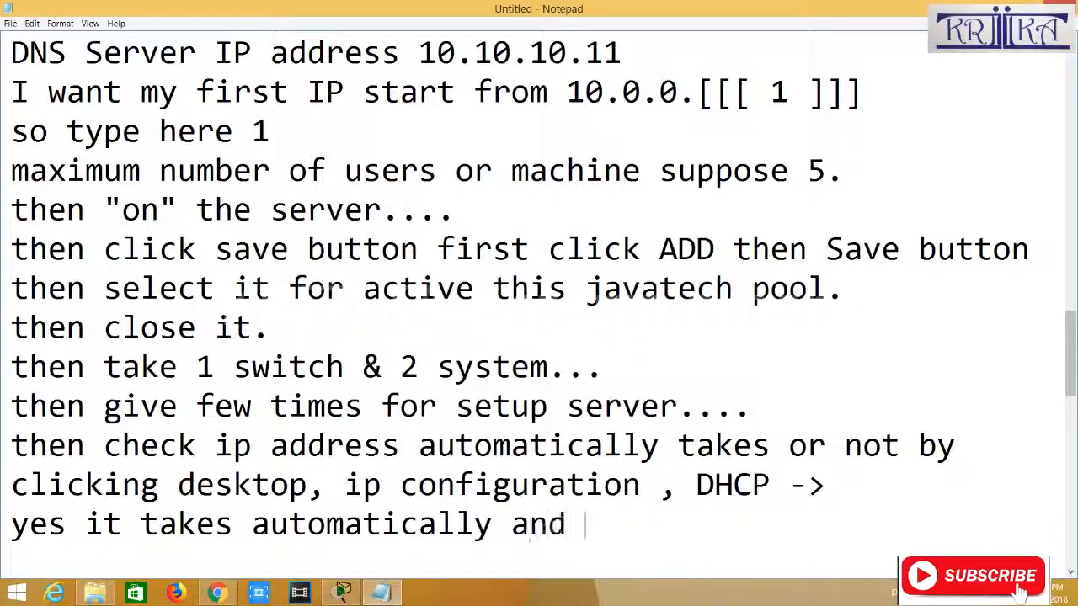
pyautogui.write('check other')
pyautogui.write(' sytemp')
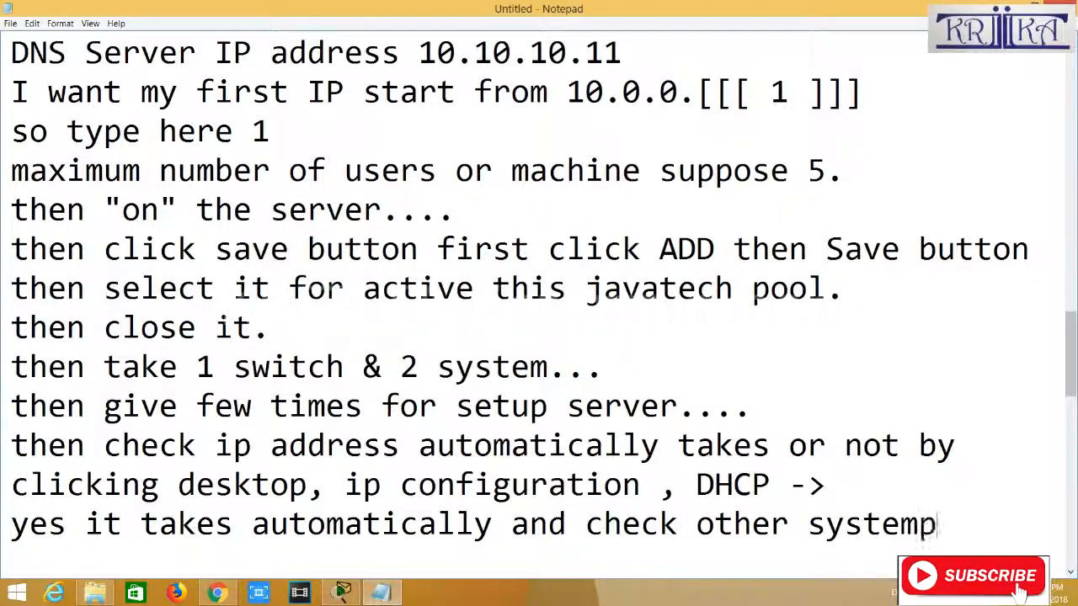
pyautogui.write('->')
pyautogui.press('Return')
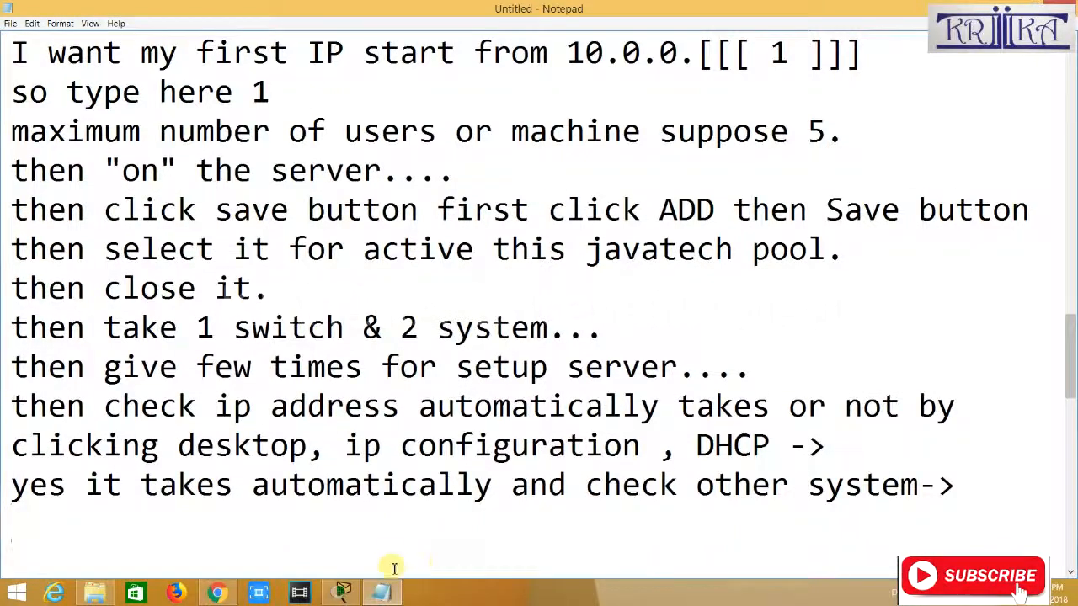
# Switch to Packet Tracer, set PC1's IPv4 configuration to DHCP and close its device window.
pyautogui.click(343, 593)
pyautogui.click(631, 423)
pyautogui.click(411, 141)
pyautogui.click(389, 195)
pyautogui.click(330, 192)
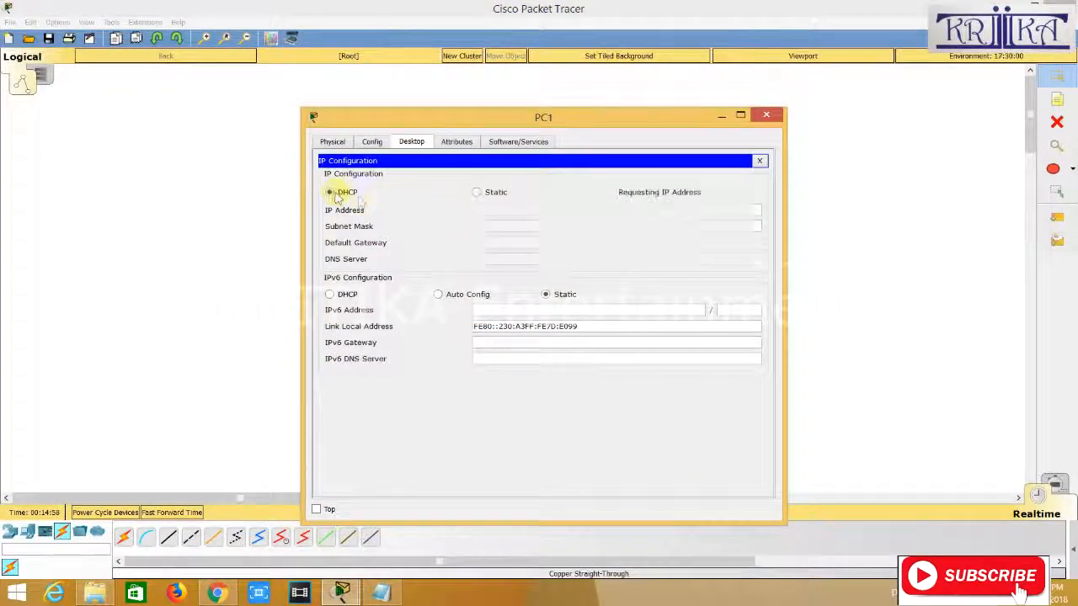
pyautogui.click(766, 115)
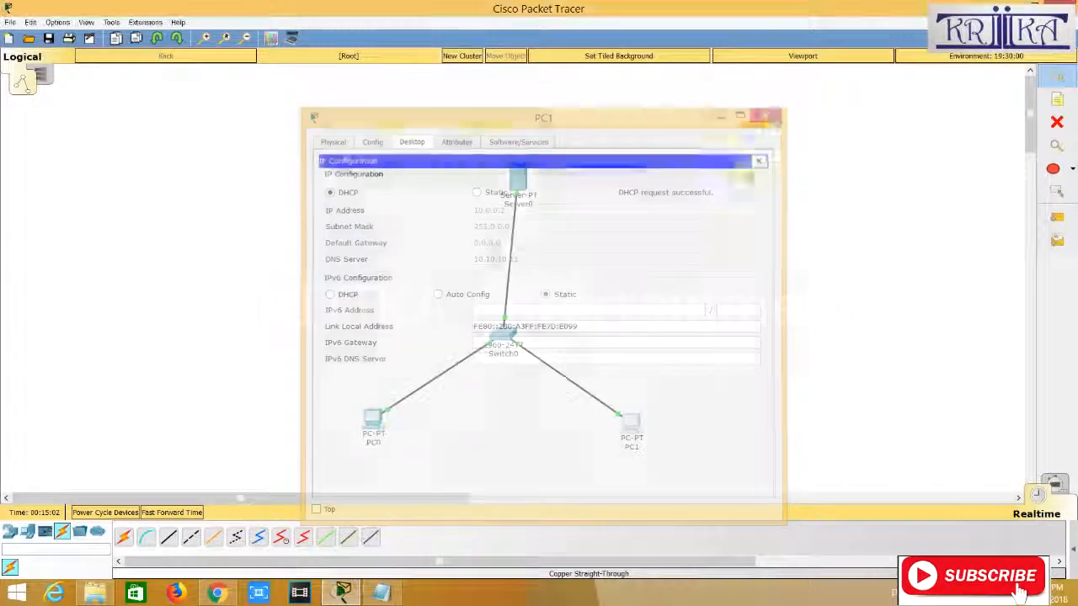
# In Notepad, add the line "yes it took automatically." and change "takes" to "took" in the line above it.
pyautogui.click(380, 592)
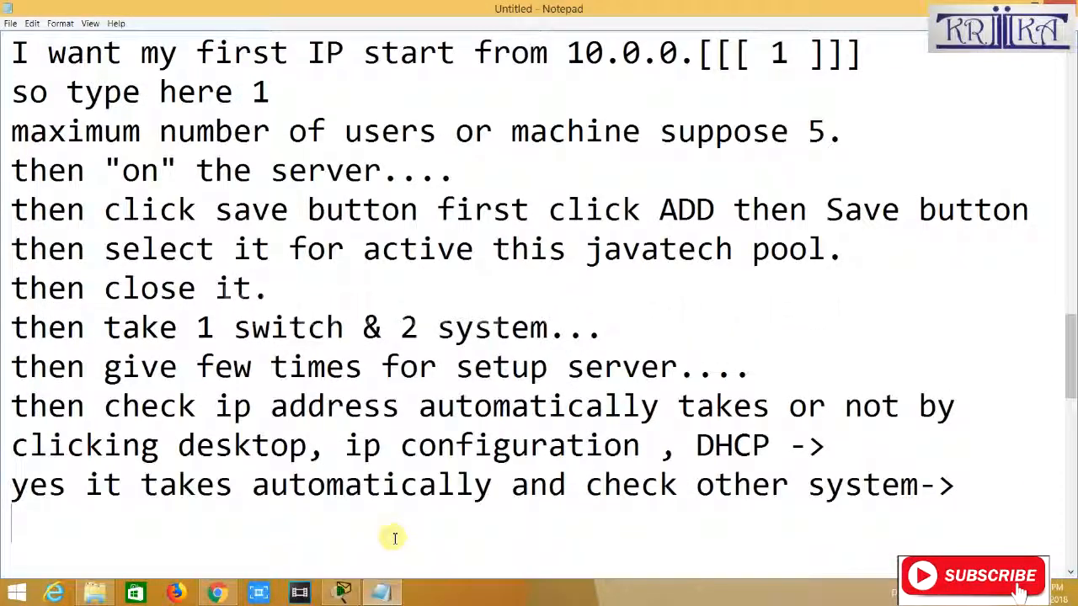
pyautogui.write('yes it')
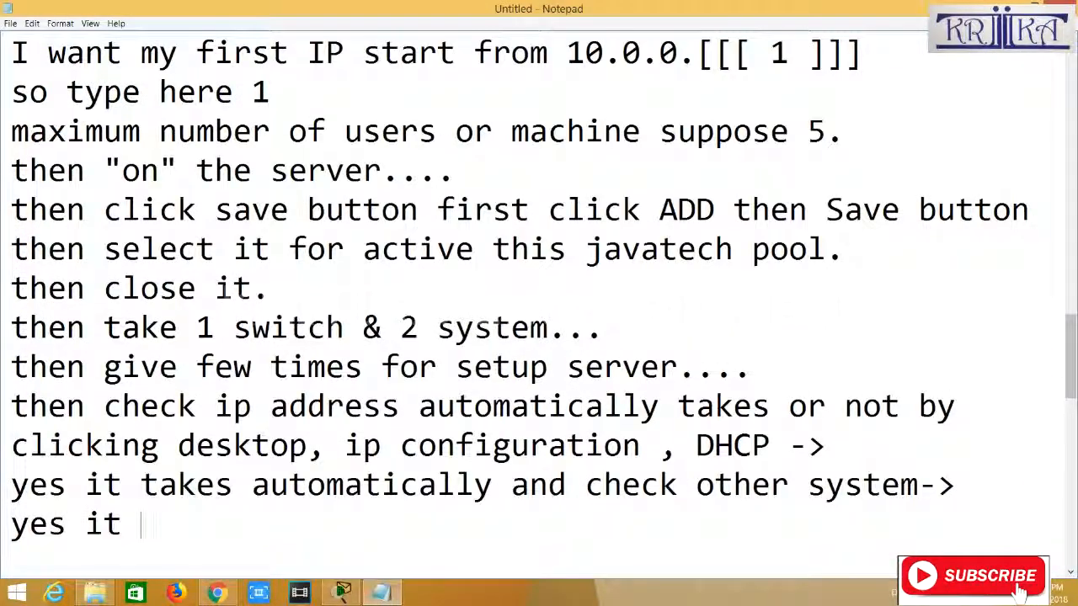
pyautogui.click(232, 482)
pyautogui.press('BackSpace')
pyautogui.press('BackSpace')
pyautogui.press('BackSpace')
pyautogui.press('BackSpace')
pyautogui.write('ook')
pyautogui.write('too')
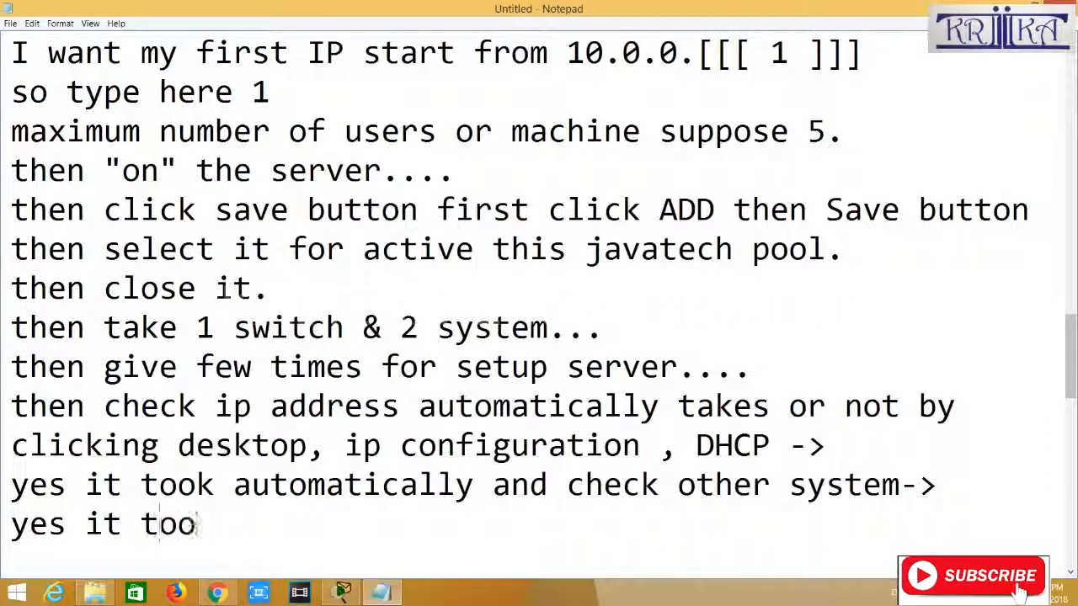
pyautogui.write('k automatically.')
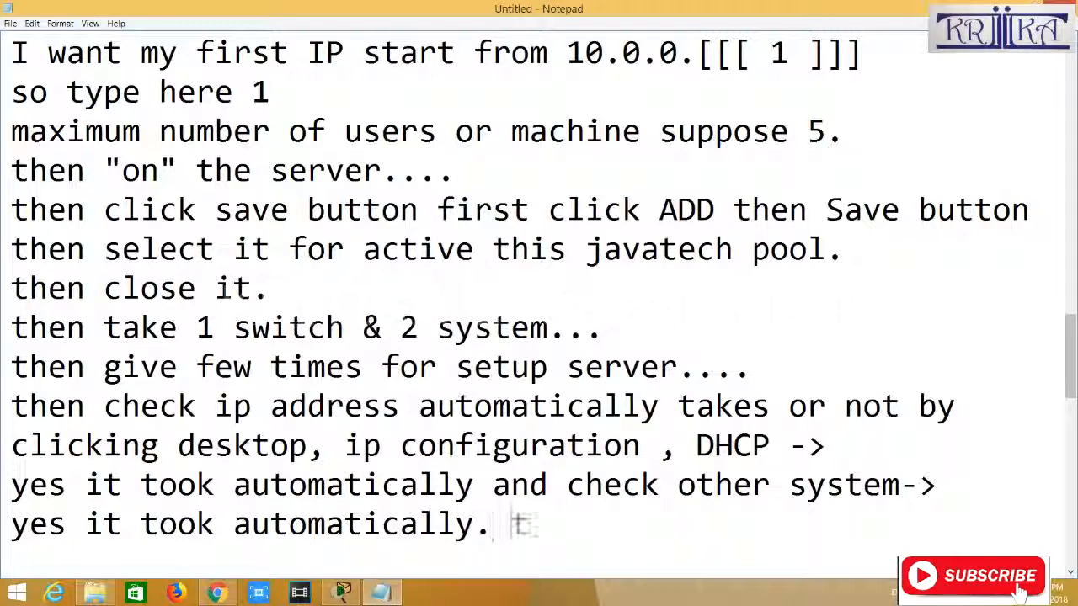
# Continue the last line with "then pass msg and click simulation mode and check status...." and start a new line.
pyautogui.write(' then pass msg and click simulation mode')
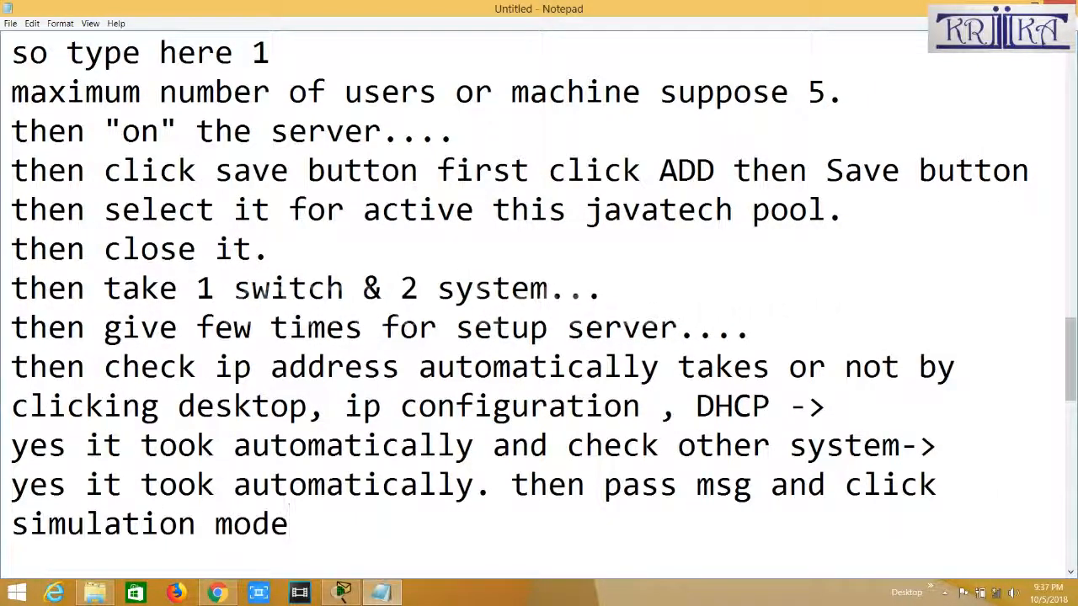
pyautogui.write('  and check sta')
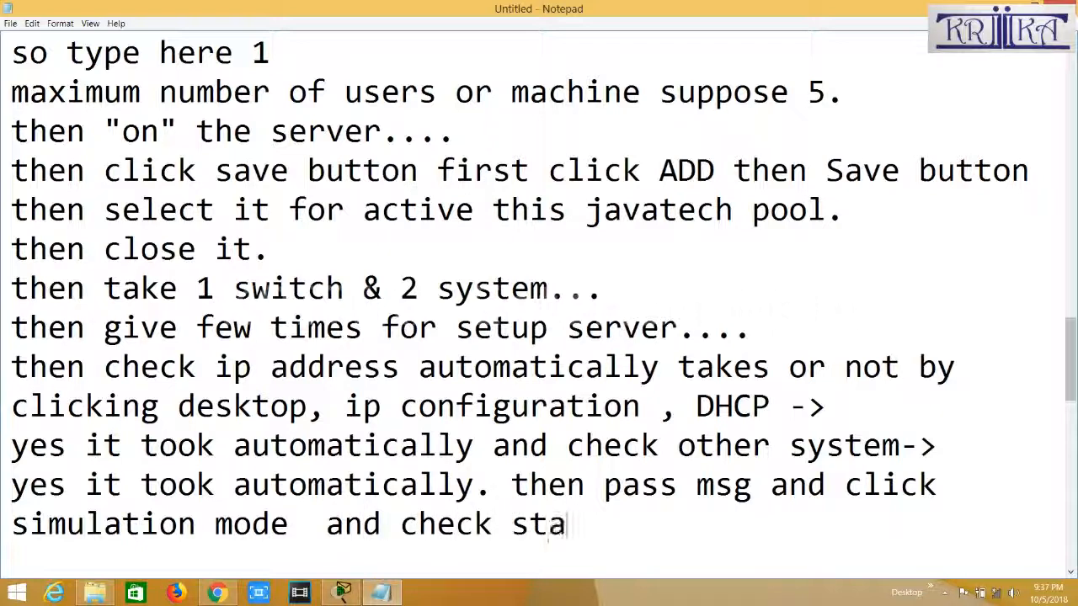
pyautogui.write('tus....')
pyautogui.press('Return')
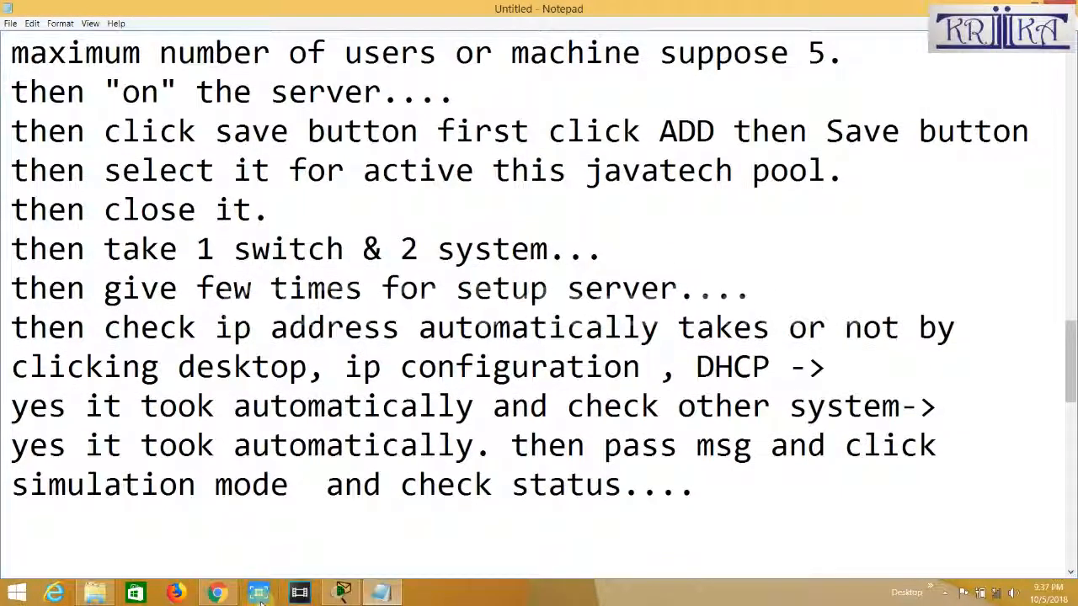
# Switch to Packet Tracer and add a simple PDU from PC0 to PC1.
pyautogui.click(343, 593)
pyautogui.click(1057, 217)
pyautogui.click(373, 421)
pyautogui.click(630, 425)
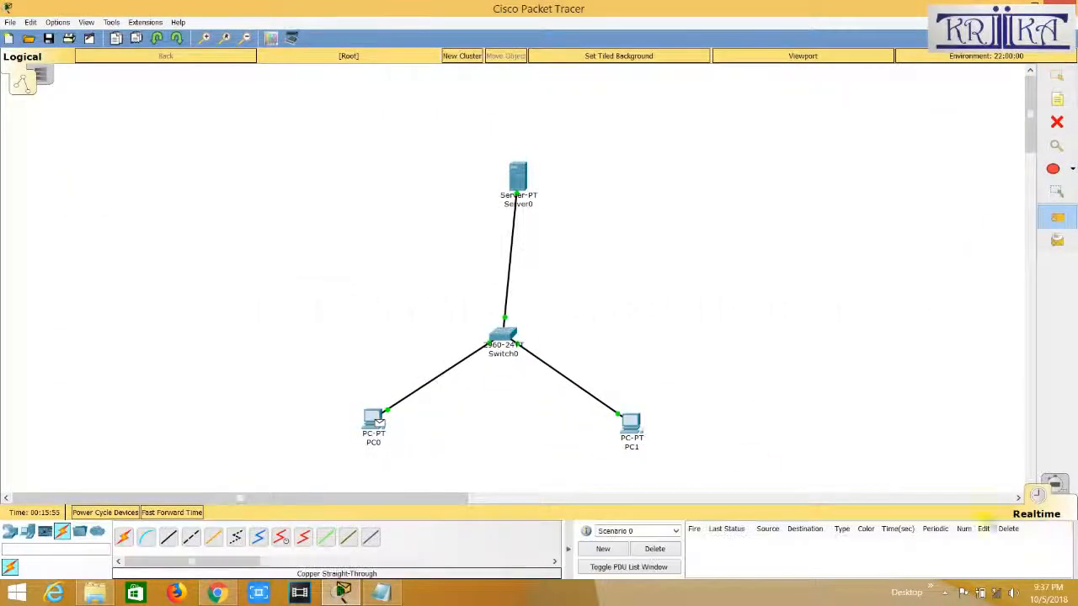
# Add a second simple PDU in the opposite direction, from PC1 to PC0.
pyautogui.click(943, 347)
pyautogui.click(1057, 217)
pyautogui.click(631, 425)
pyautogui.click(373, 421)
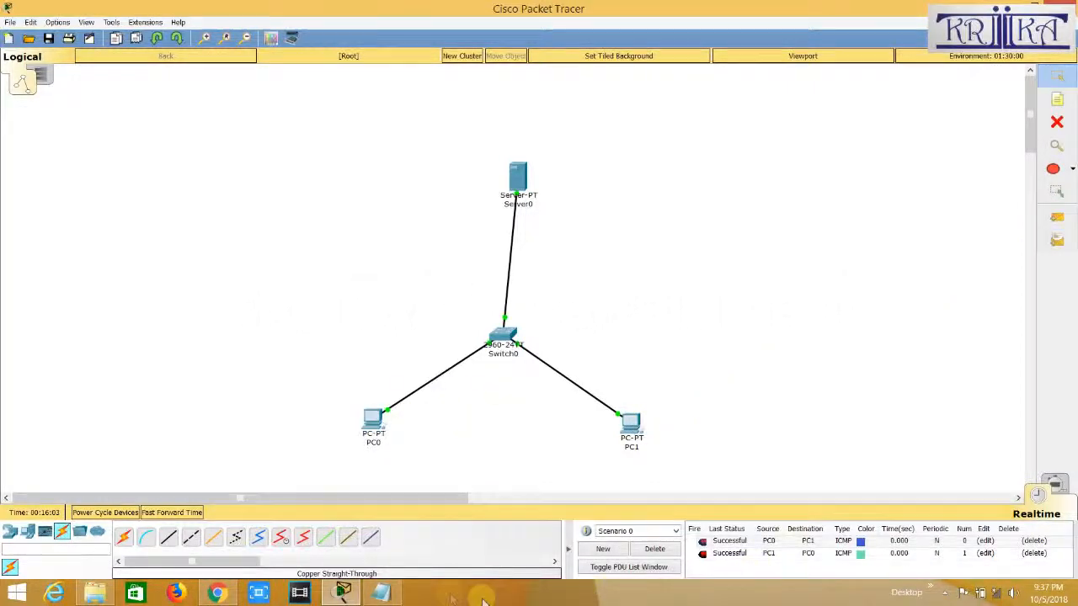
# Switch to Notepad, end the status line with "success" and leave blank lines below it.
pyautogui.click(380, 593)
pyautogui.write('si')
pyautogui.write('ccesss')
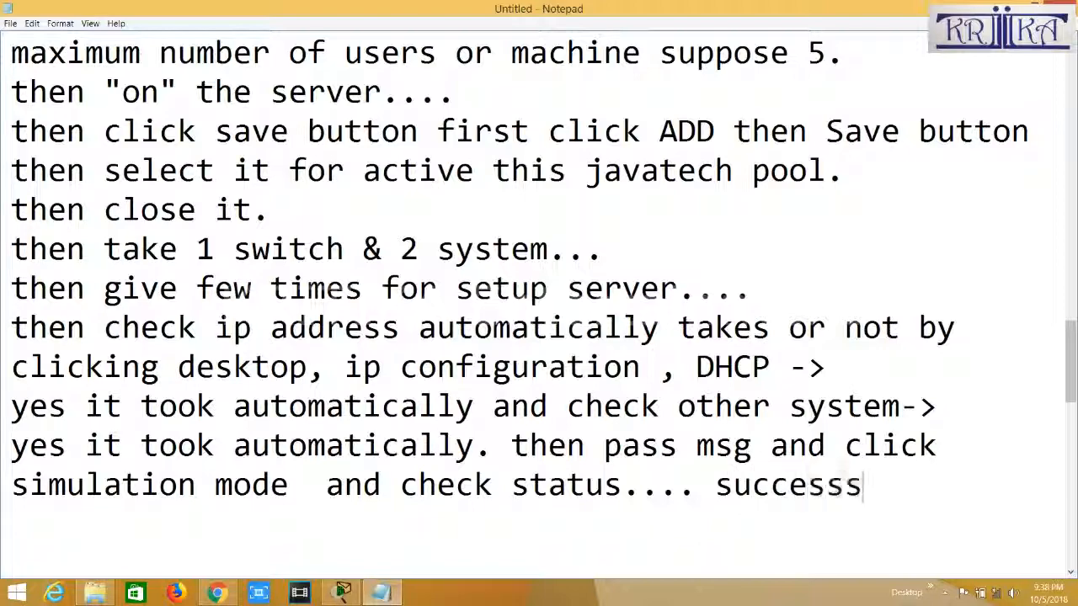
pyautogui.press('Return')
pyautogui.press('Return')
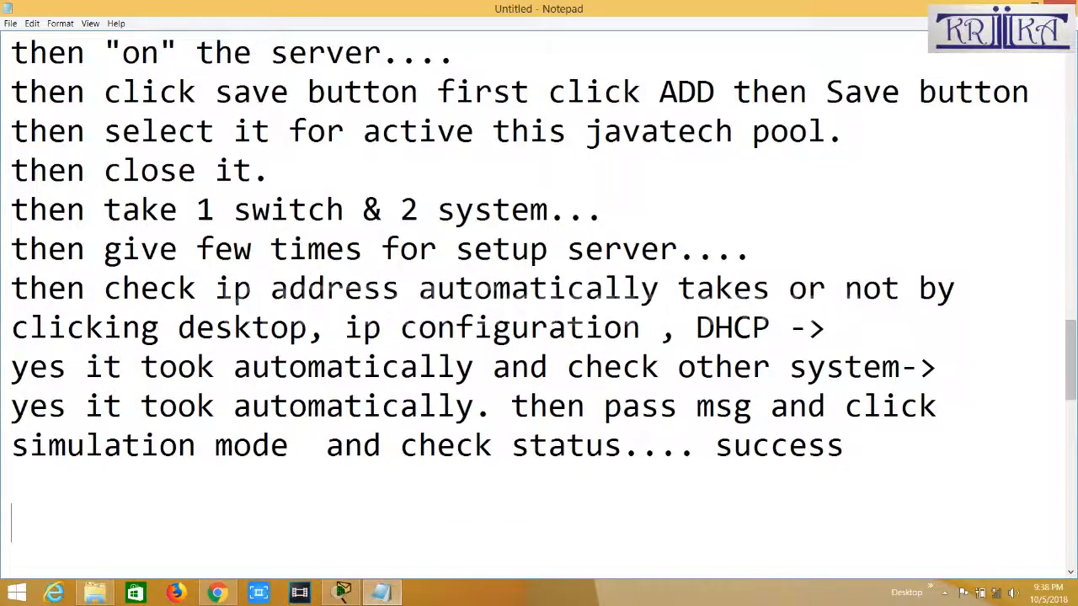
# Switch to Packet Tracer, change to simulation mode and run Auto Capture / Play on the two PDUs.
pyautogui.click(343, 593)
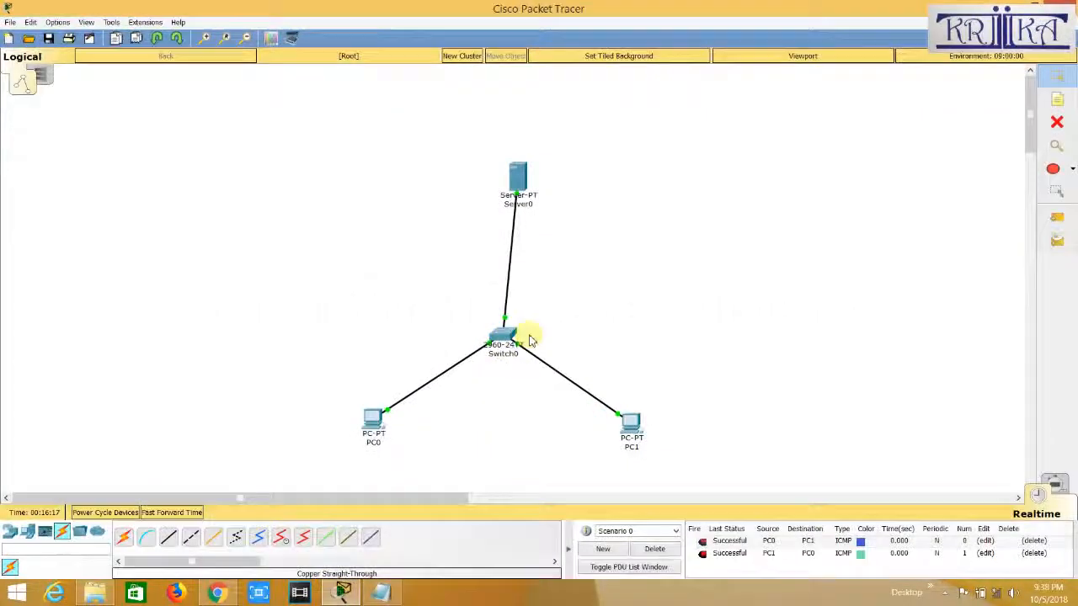
pyautogui.click(1054, 485)
pyautogui.click(927, 296)
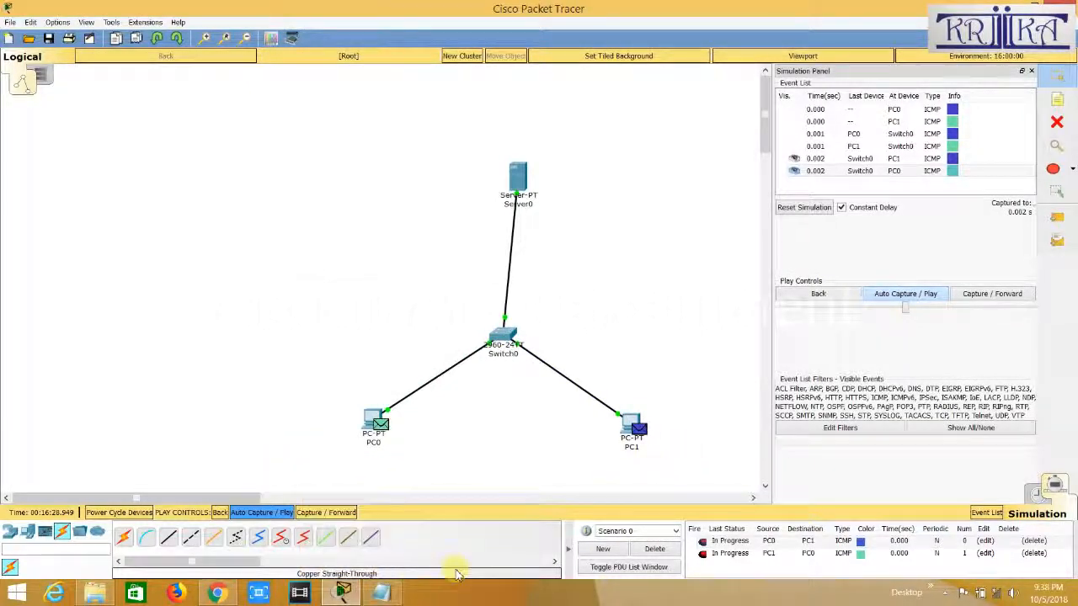
# Switch to Notepad and go to the empty space below the last line of the notes.
pyautogui.click(390, 559)
pyautogui.scroll(-2, 500, 375)
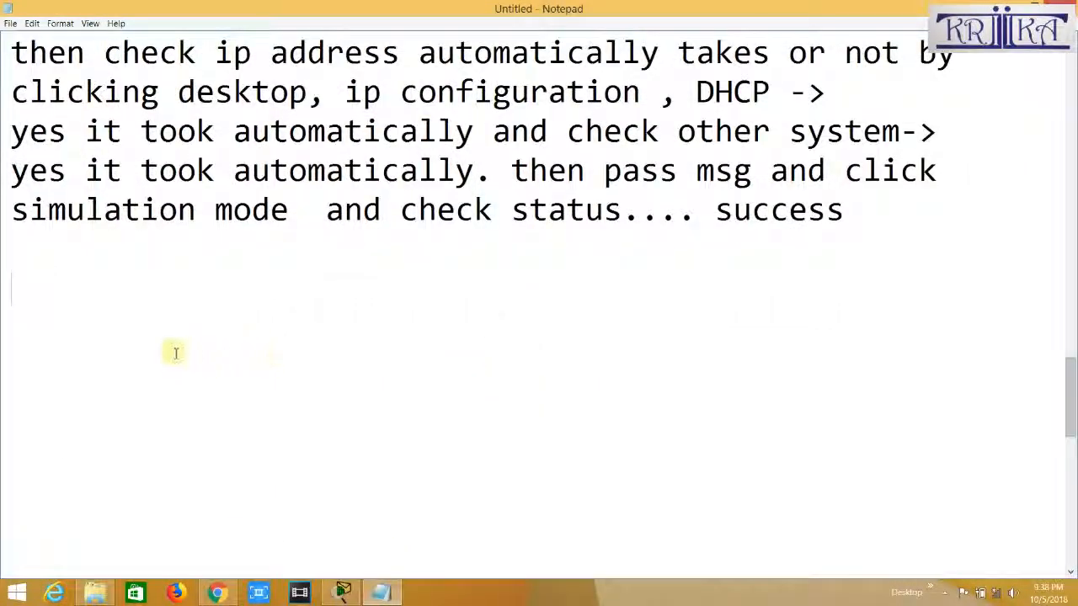